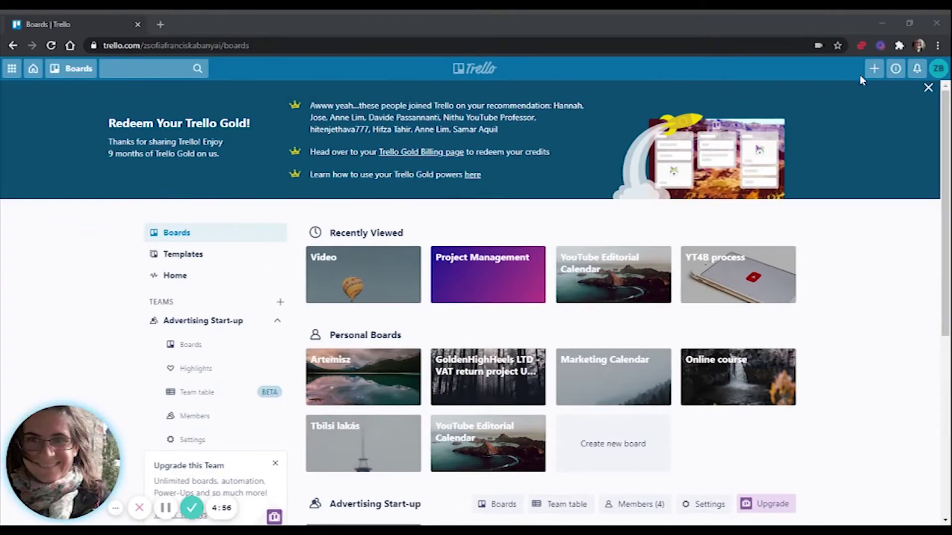
Open the Create menu with its board, template, team and business team options
left_click(874, 69)
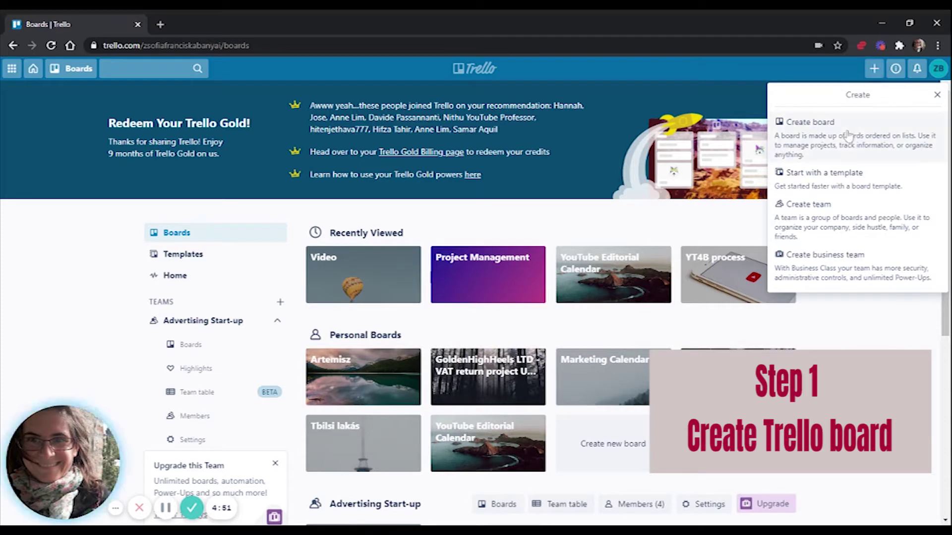
Create the board 'Social media process' with an orange background, visible to the team
left_click(845, 147)
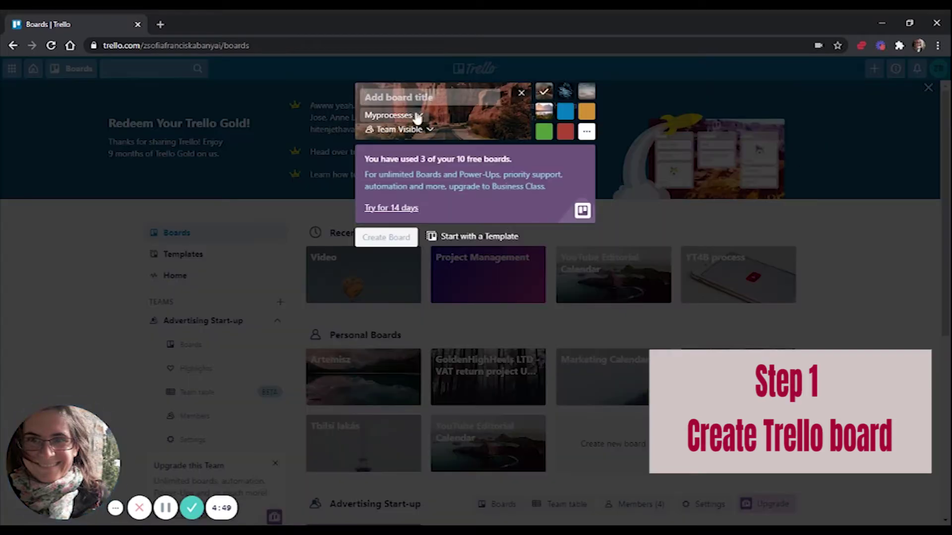
type("Social media process")
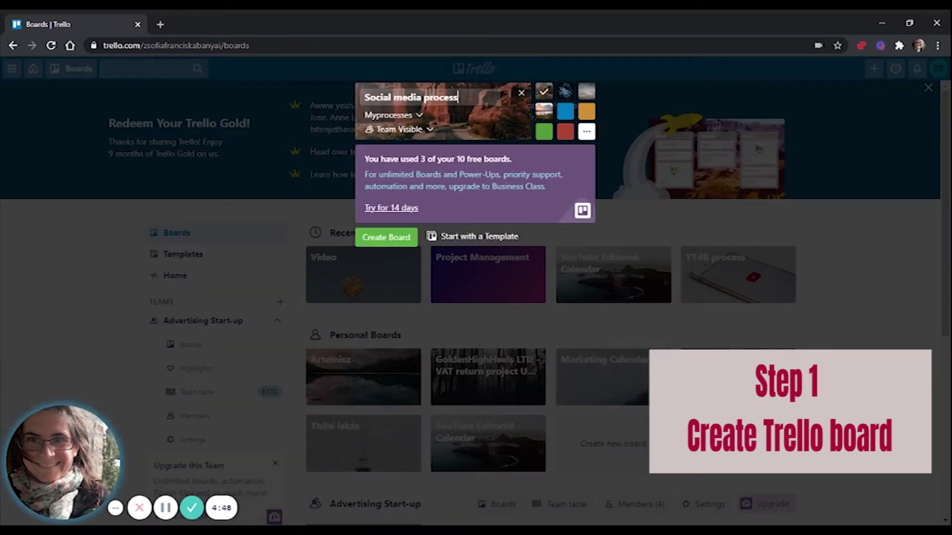
left_click(585, 117)
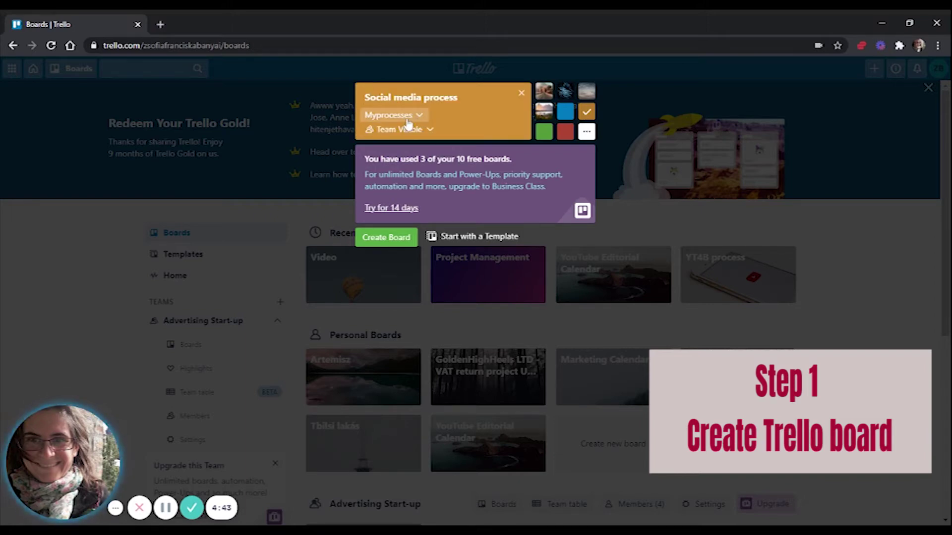
left_click(421, 132)
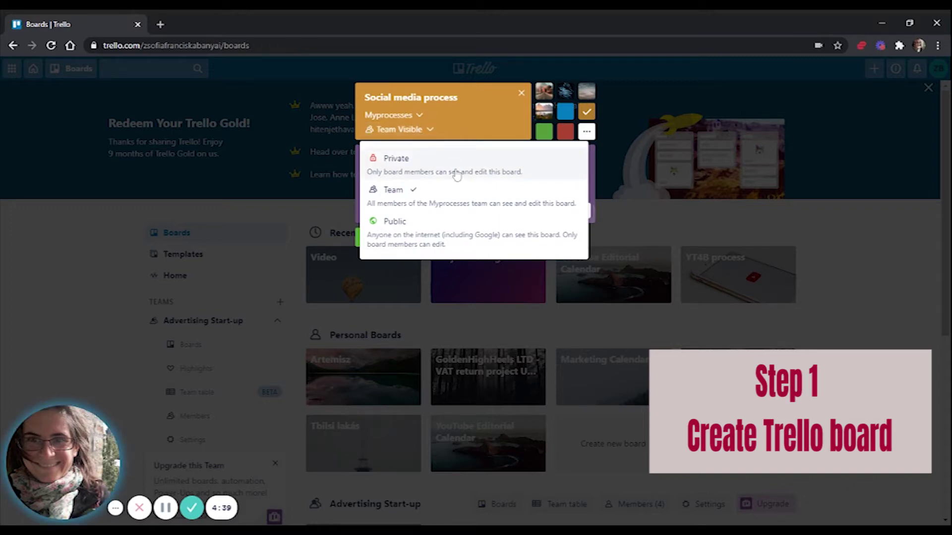
left_click(407, 198)
left_click(389, 238)
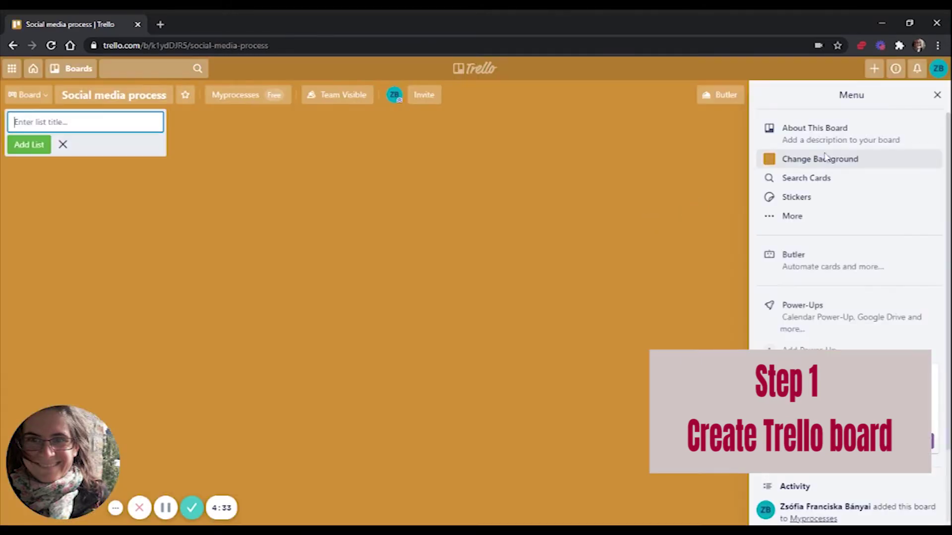
Add the Information and Questions for meeting lists to the board
left_click(937, 95)
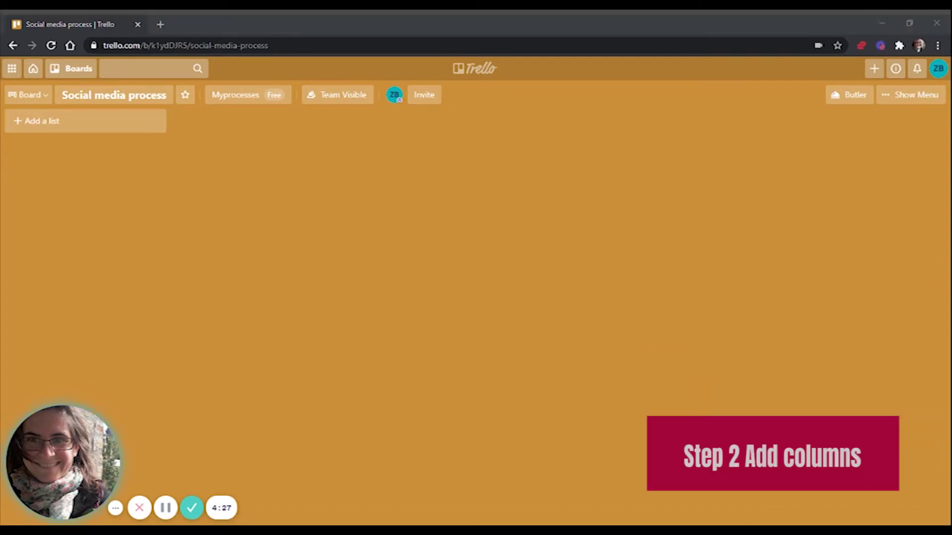
left_click(63, 123)
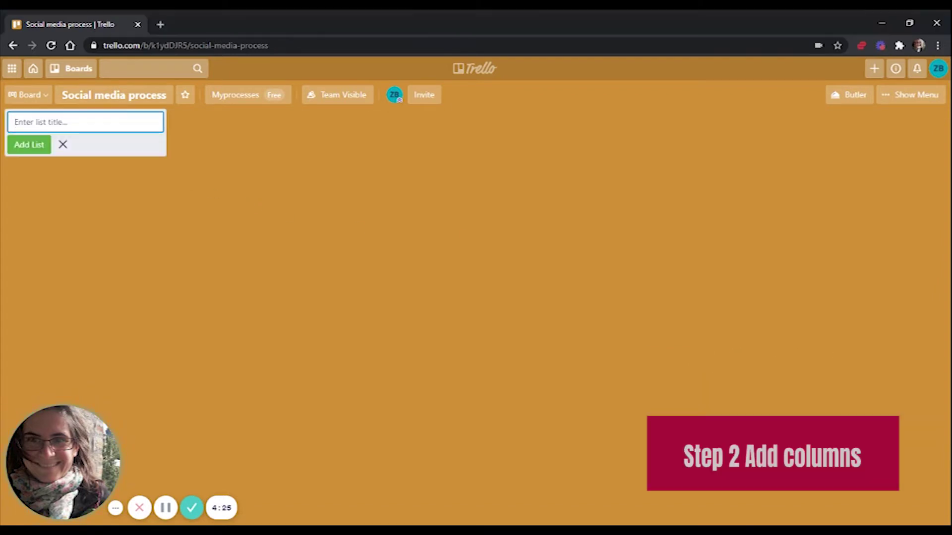
type("Information")
left_click(31, 147)
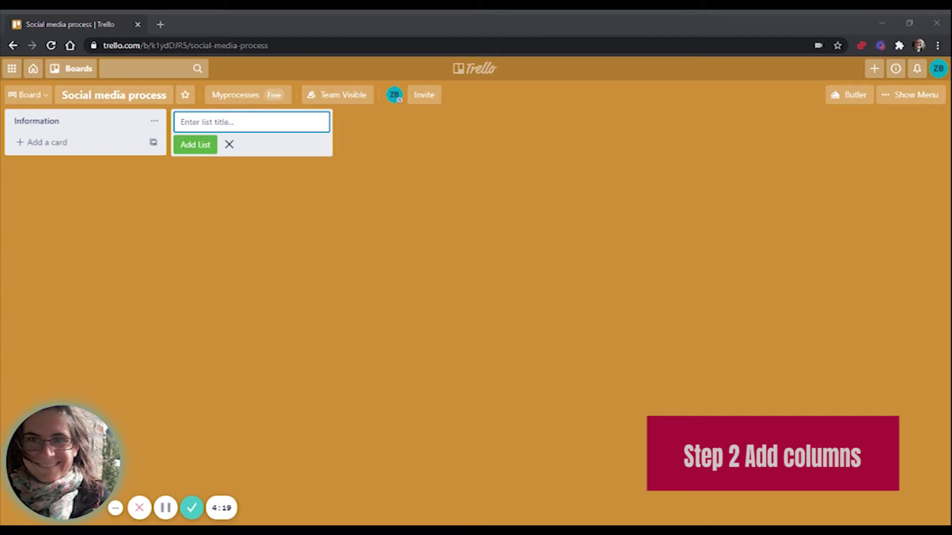
left_click(81, 167)
type("Questions for meeting")
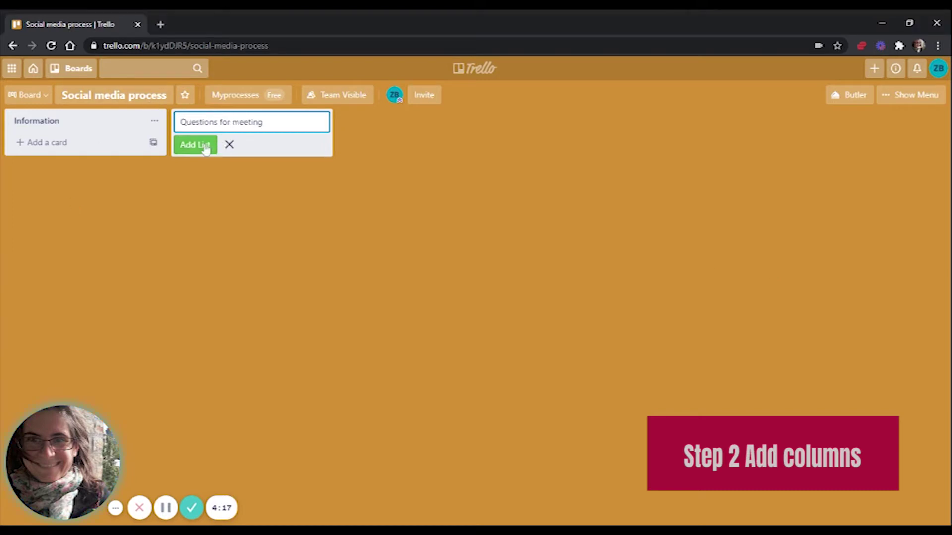
left_click(204, 144)
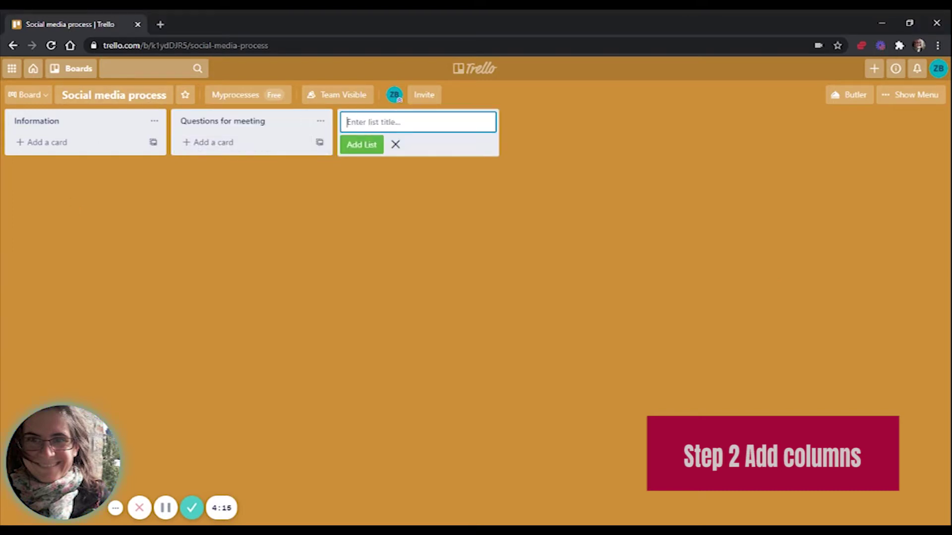
Add the To-do, In progress, Blocked and Done lists
type("To-do")
left_click(363, 147)
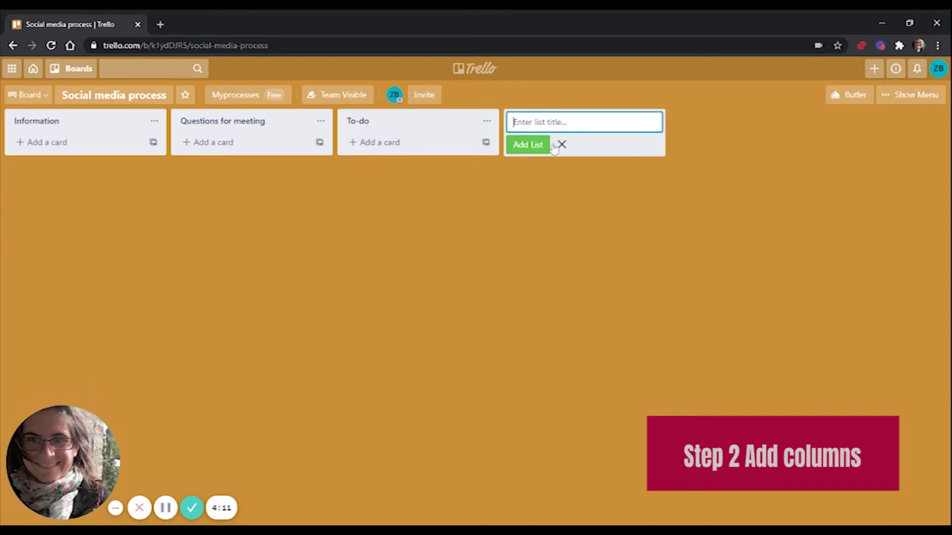
type("I")
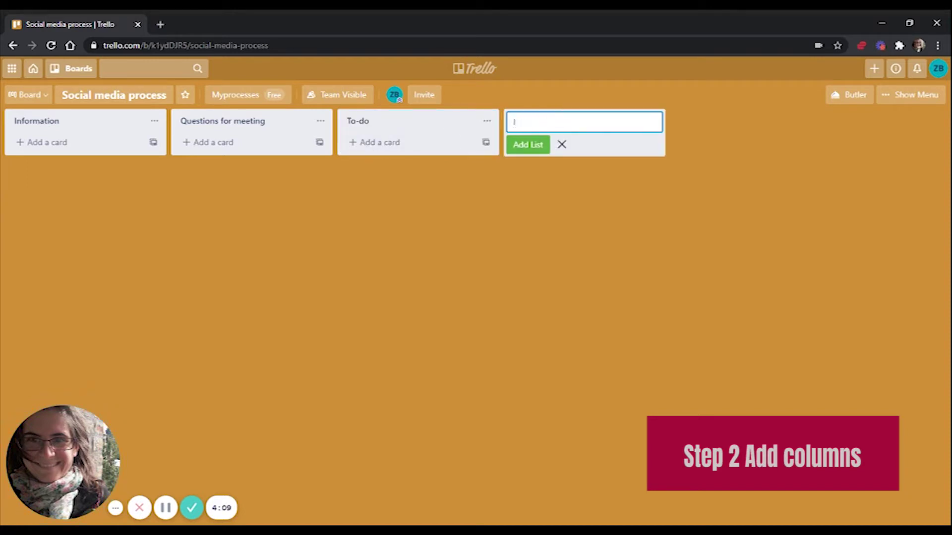
type("n prog")
type("r")
type("ere")
type("ss")
key("Return")
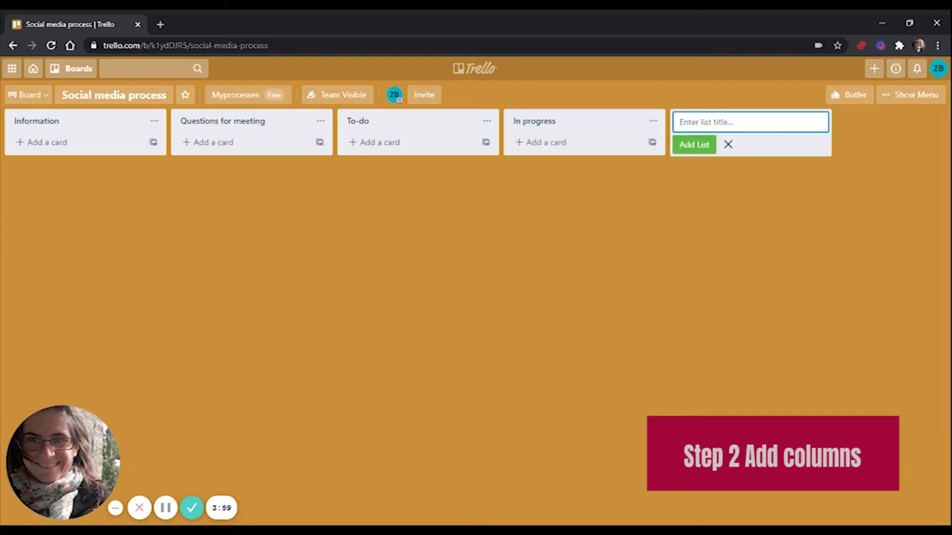
type("Blocked")
key("Return")
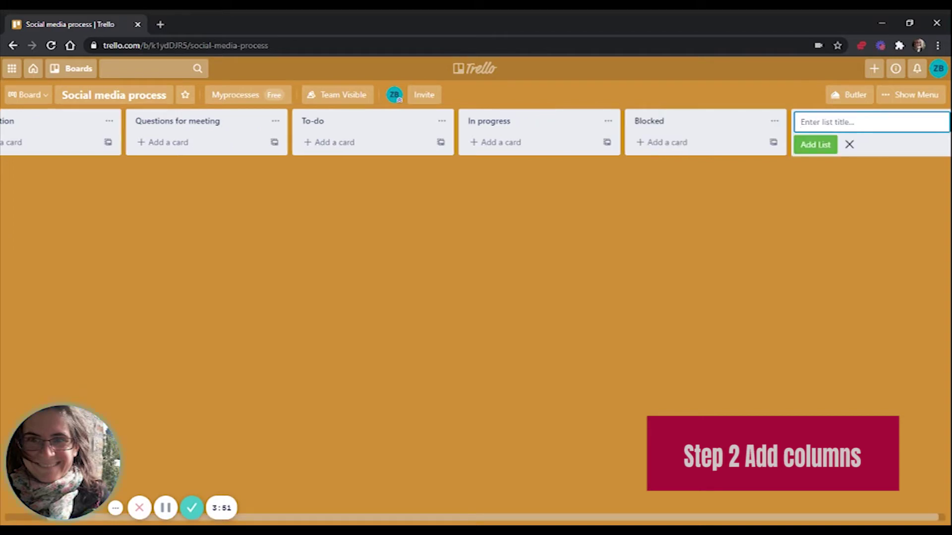
type("Done")
key("Return")
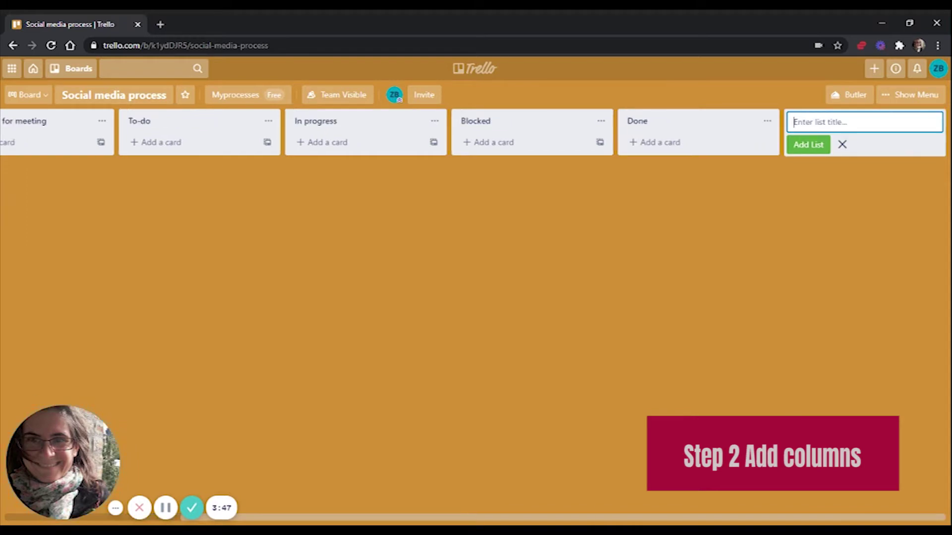
left_click_drag(710, 510, 284, 302)
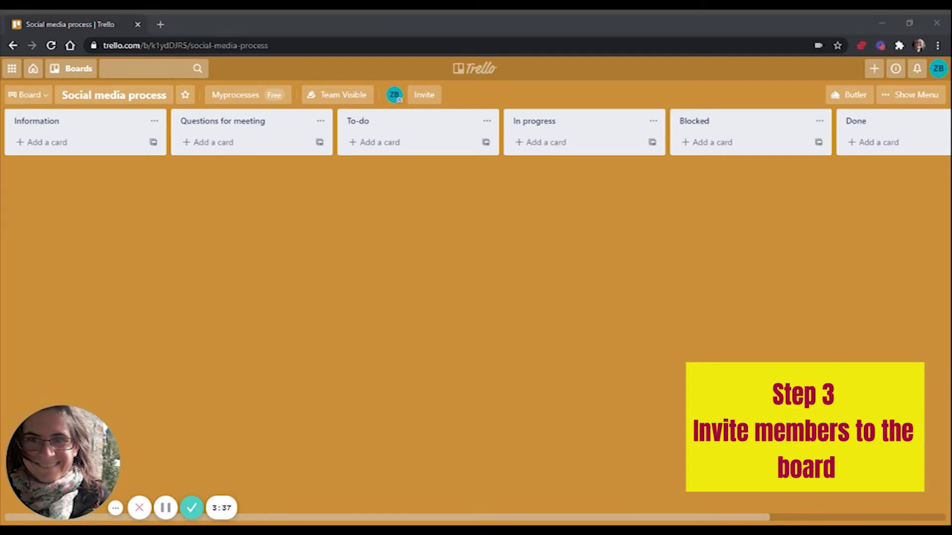
Invite a colleague to the board by their e-mail address and send the invitation
left_click(425, 95)
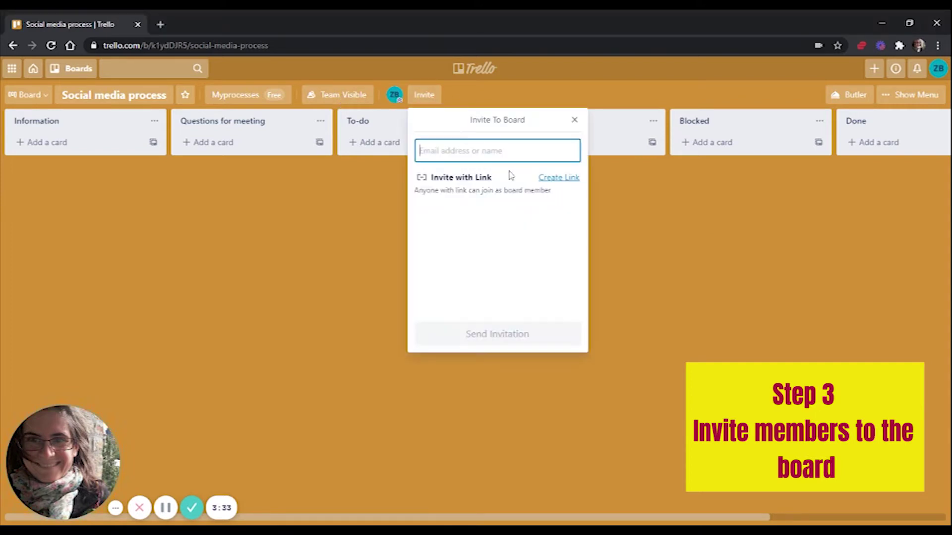
key("ctrl+v")
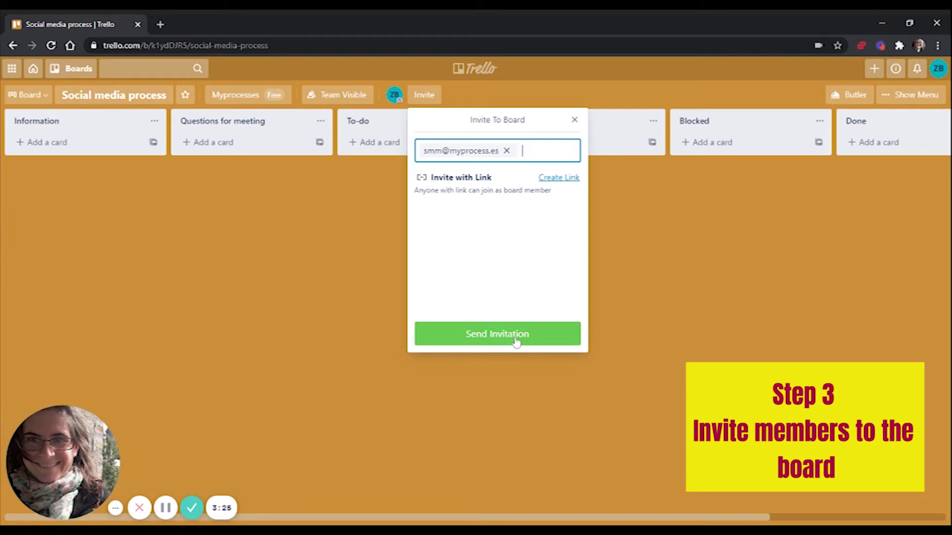
left_click(516, 341)
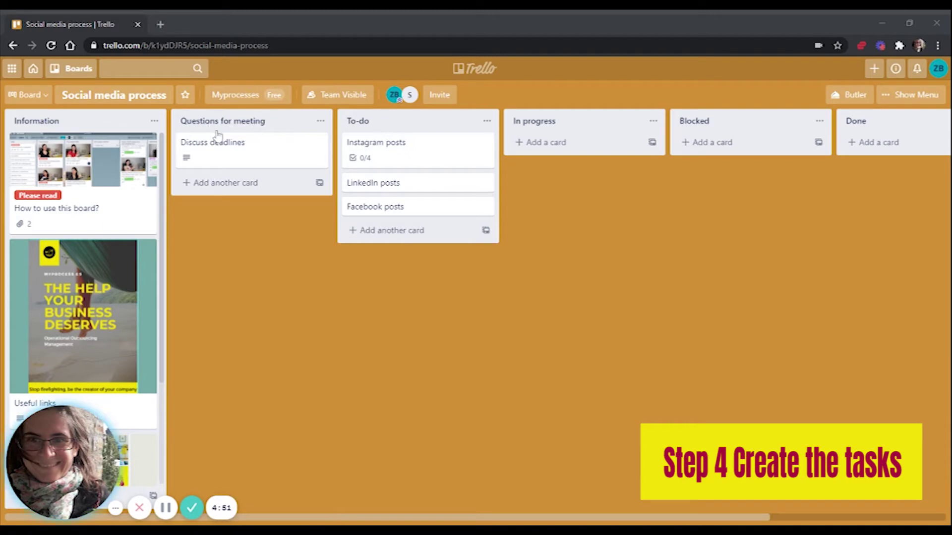
Move the Discuss deadlines card under the How to use this board? card
left_click(261, 167)
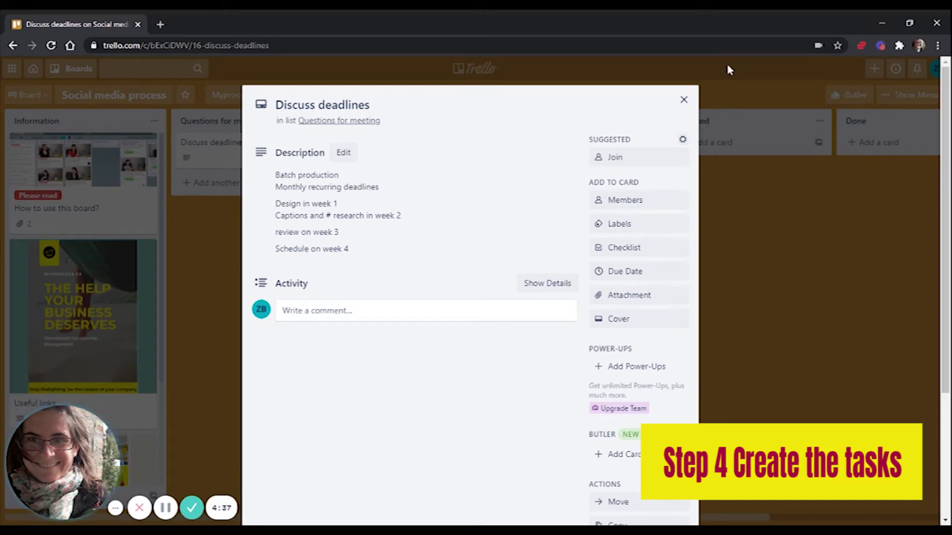
left_click(683, 100)
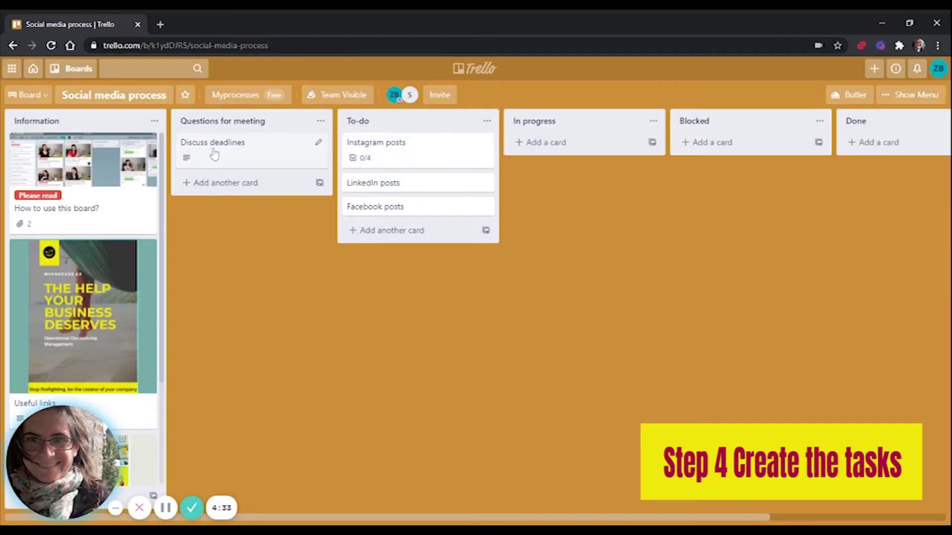
left_click_drag(213, 149, 679, 186)
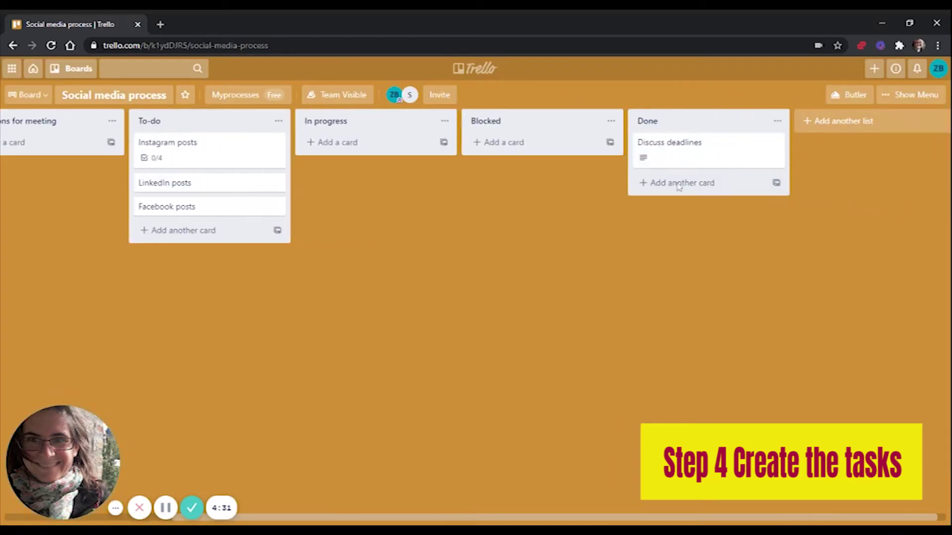
scroll(685, 520, "left", 5)
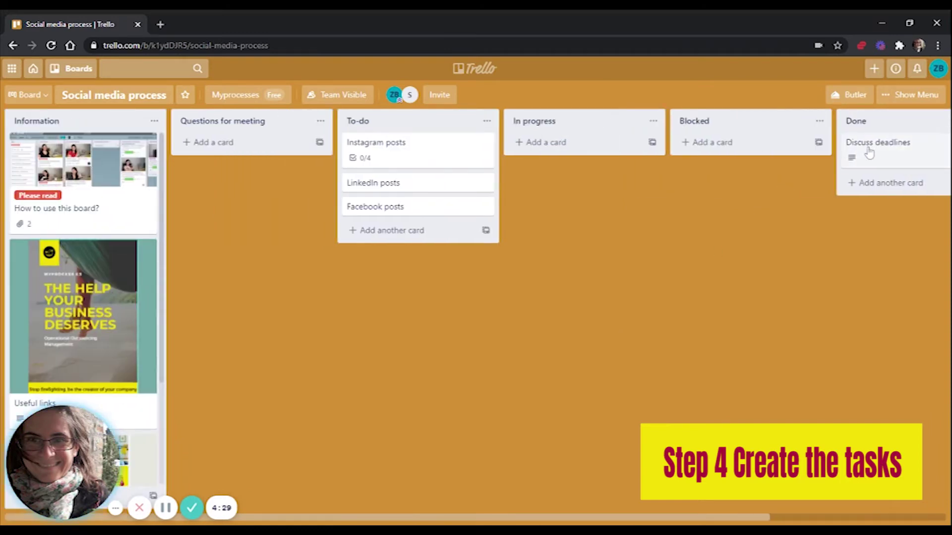
left_click_drag(884, 155, 44, 255)
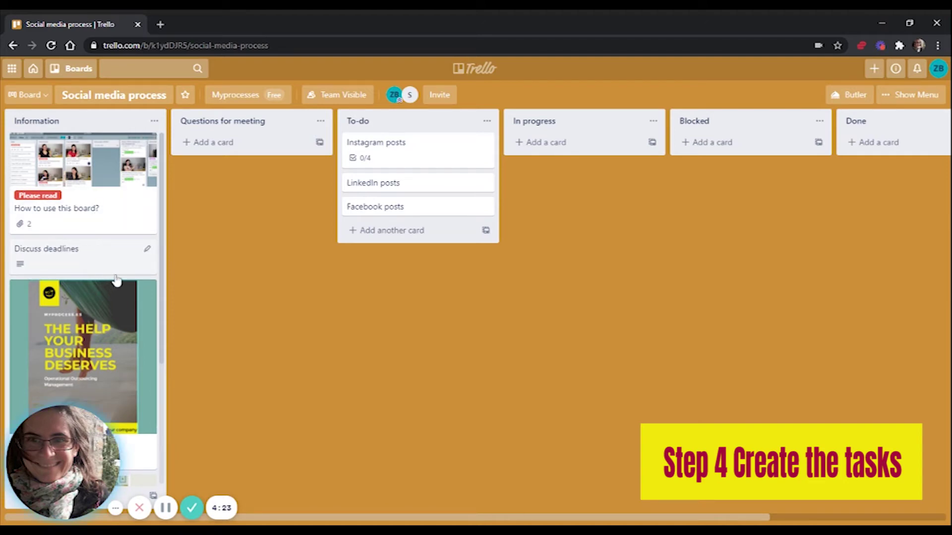
Reorder the lists so Questions for meeting comes first, ahead of Information
scroll(129, 297, "down", 1)
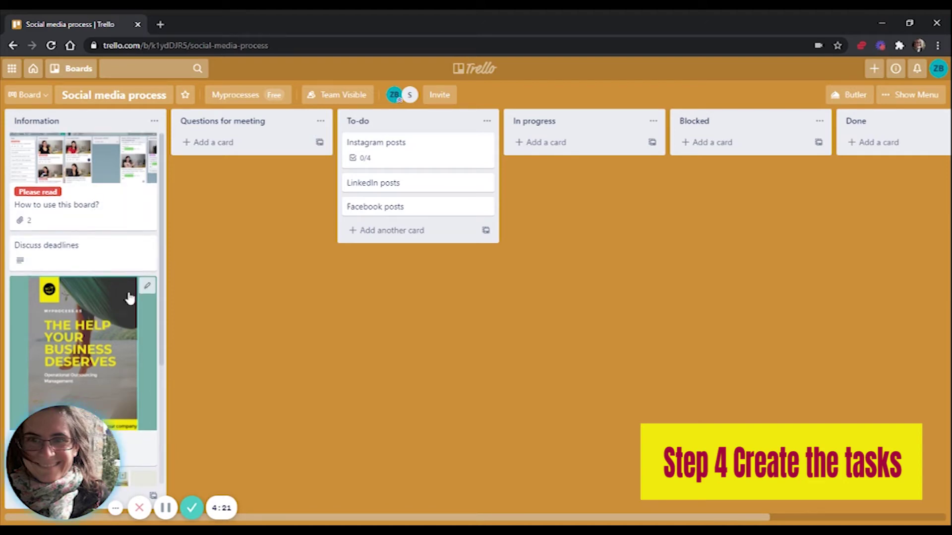
scroll(129, 297, "down", 3)
left_click_drag(102, 121, 334, 110)
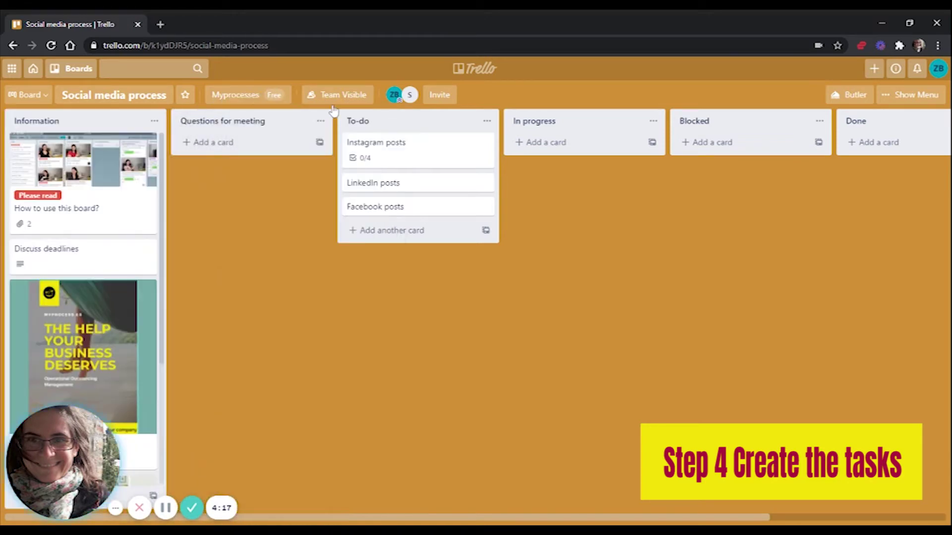
left_click_drag(251, 119, 40, 122)
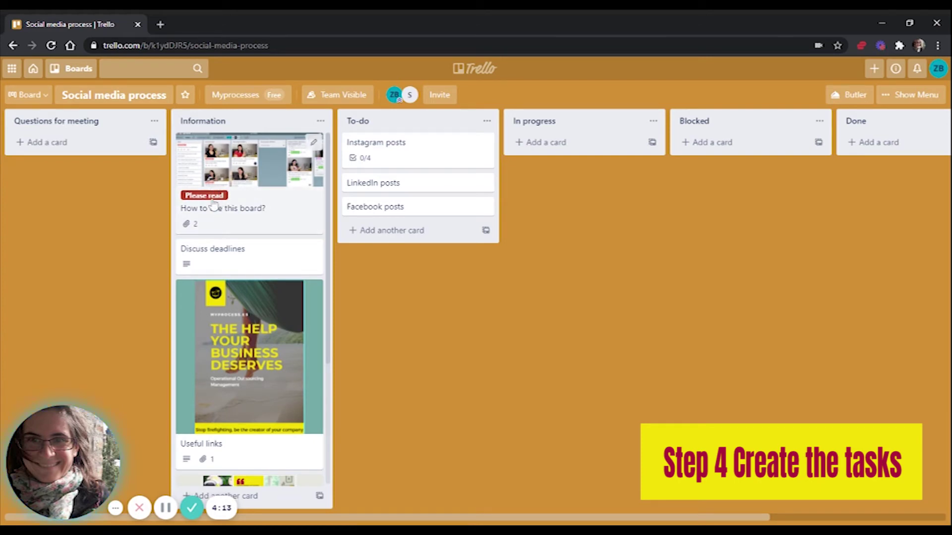
left_click(264, 212)
Inspect the Please read label's settings on How to use this board?, leaving it unchanged
scroll(364, 233, "down", 3)
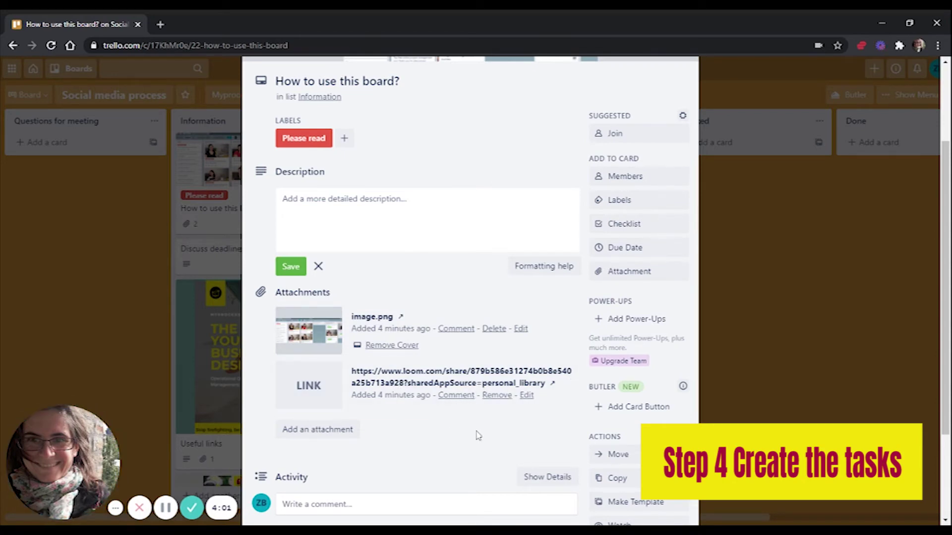
left_click(619, 204)
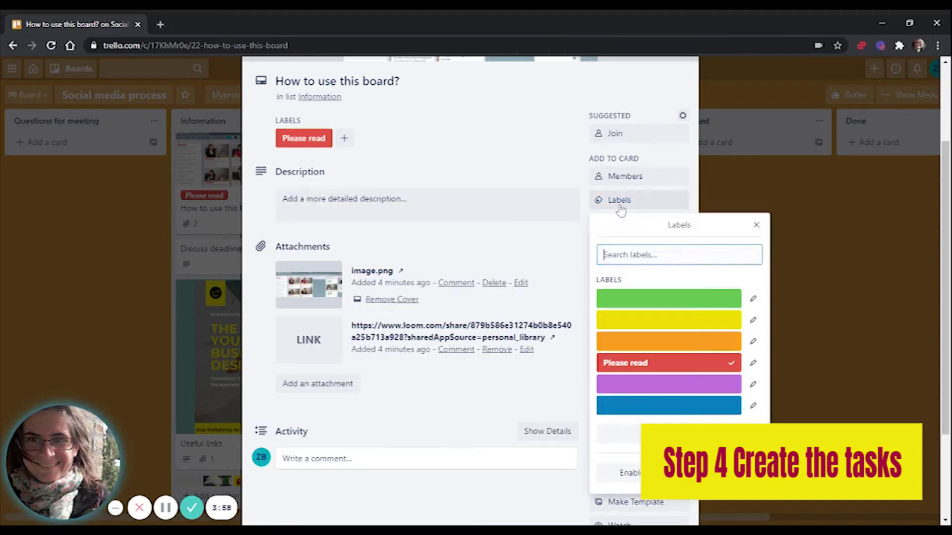
left_click(752, 363)
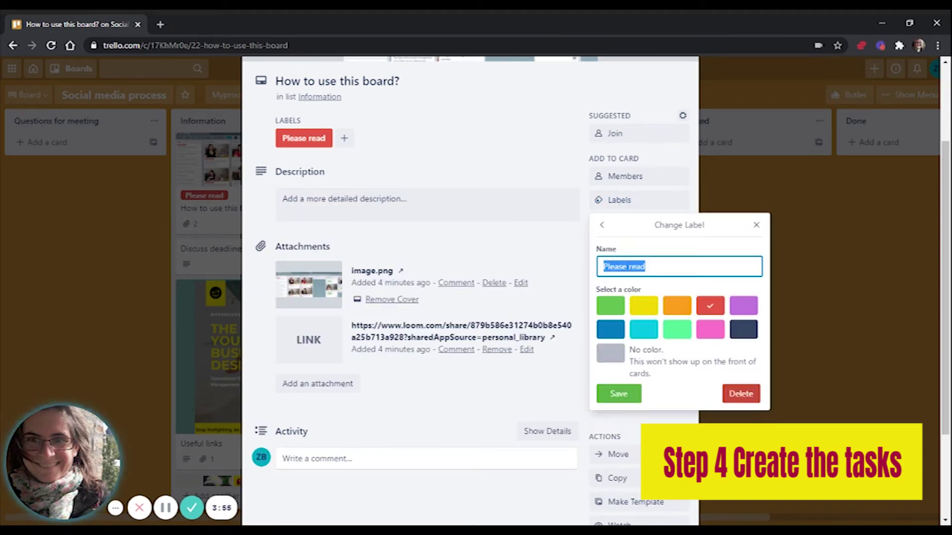
left_click(645, 266)
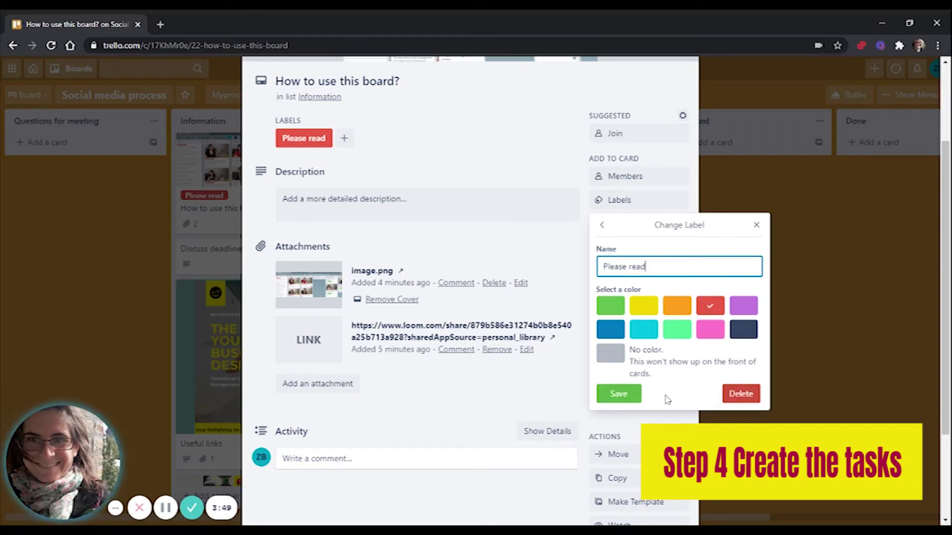
left_click(620, 394)
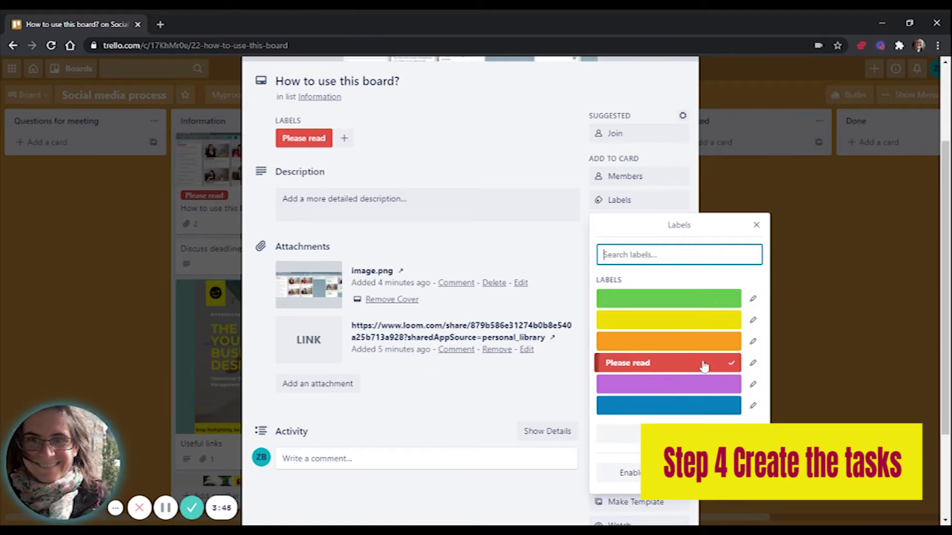
type("I")
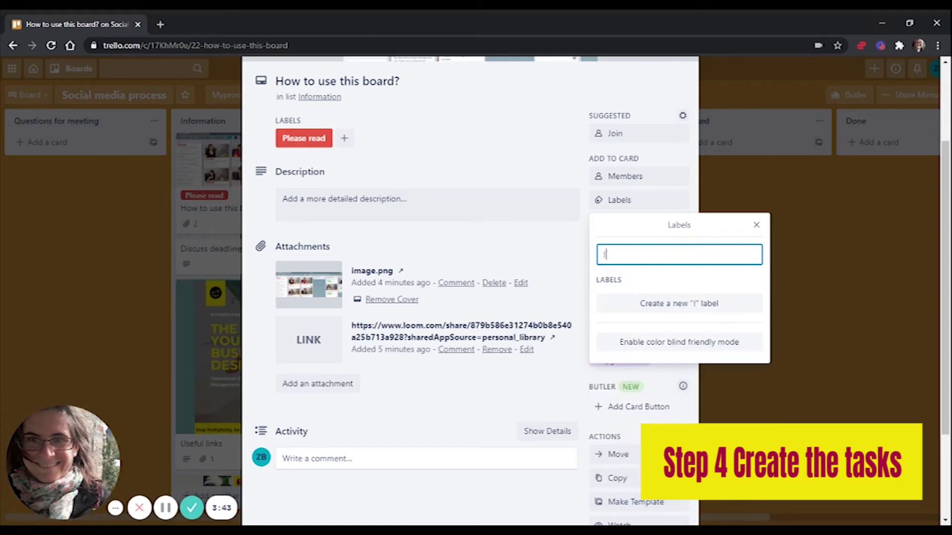
left_click(757, 224)
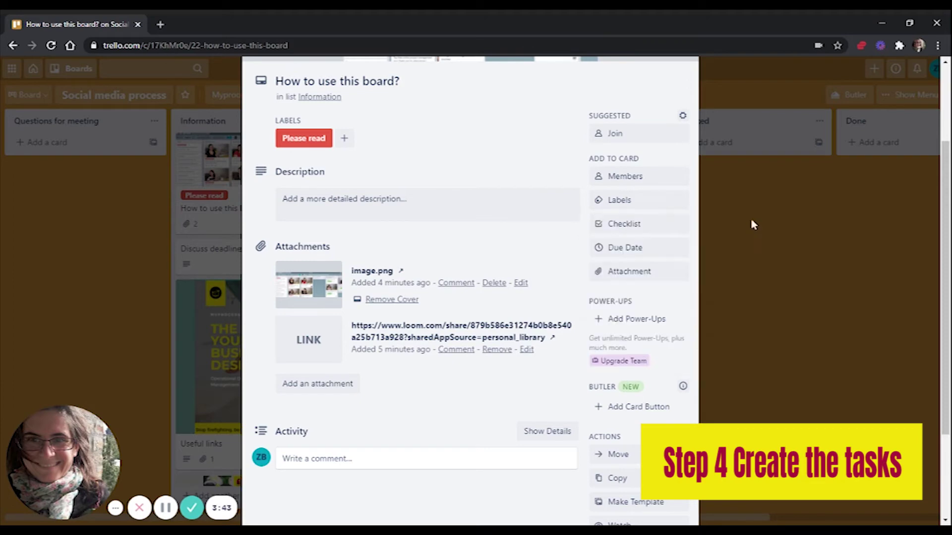
Add the green label to the How to use this board? card and close it
left_click(629, 209)
left_click(734, 299)
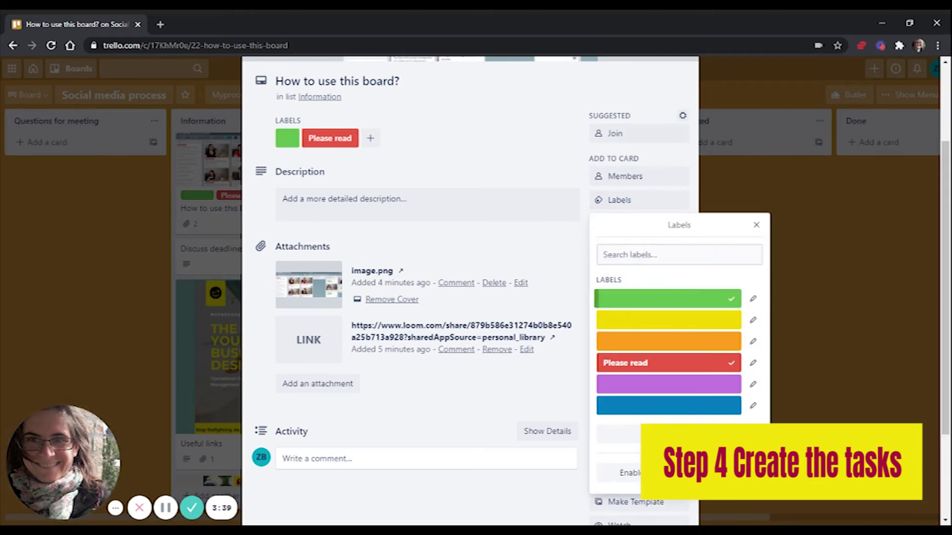
left_click(716, 177)
scroll(735, 186, "up", 3)
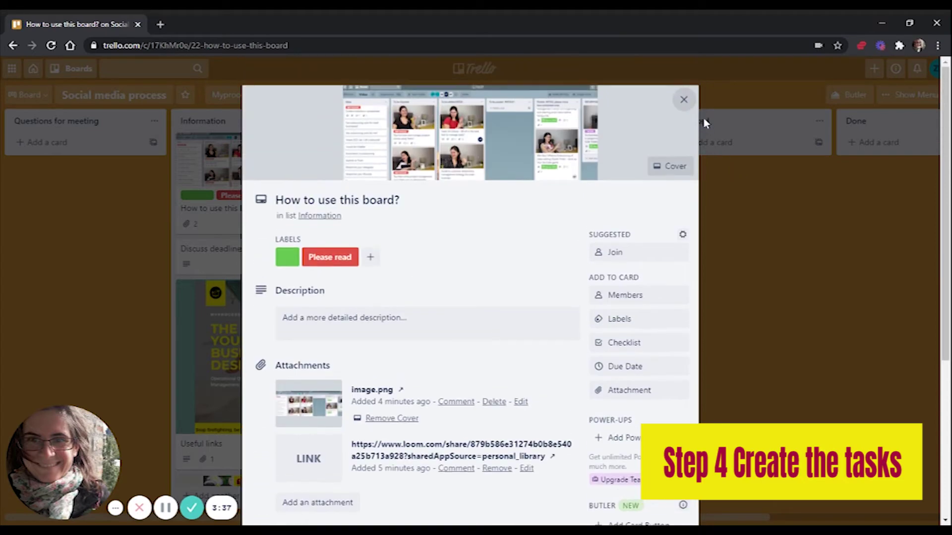
left_click(684, 99)
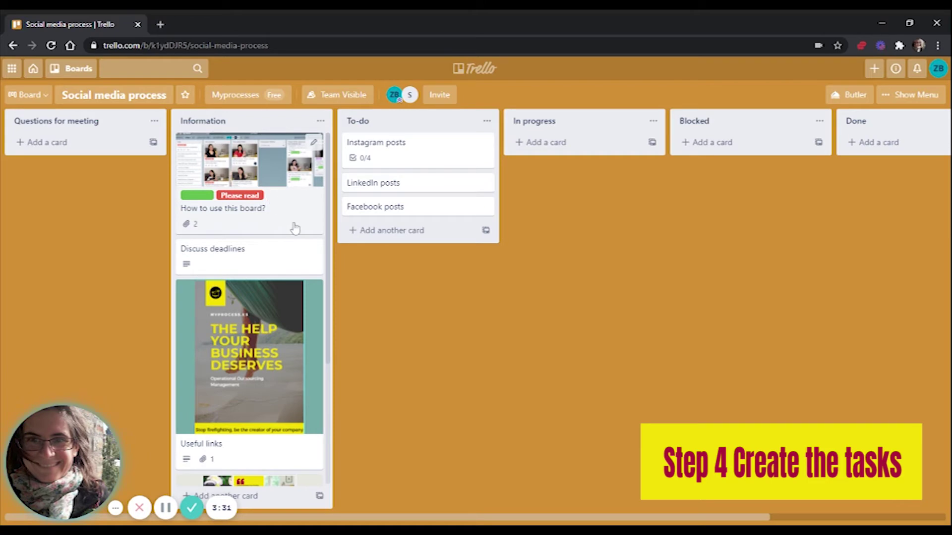
scroll(295, 228, "down", 1)
Look through the Useful links and Brand colours cards
scroll(295, 228, "down", 1)
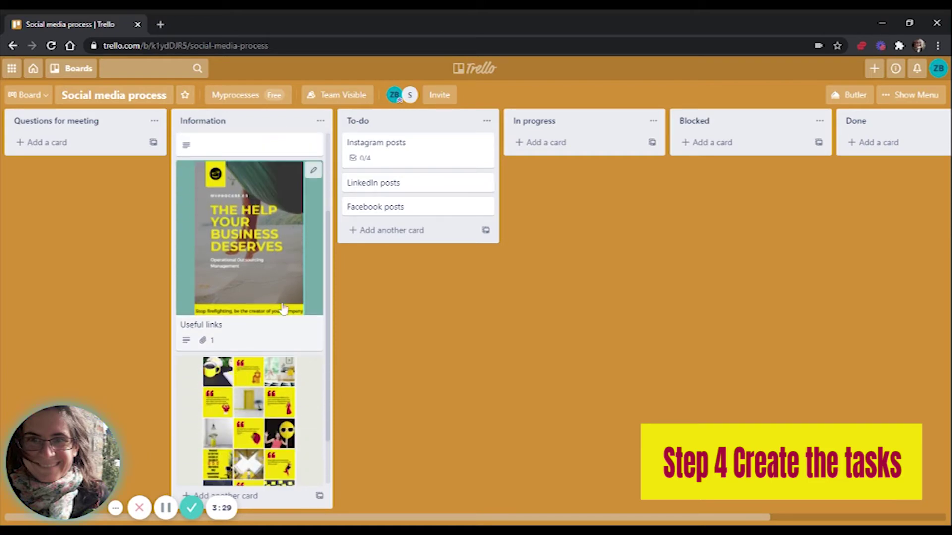
left_click(272, 322)
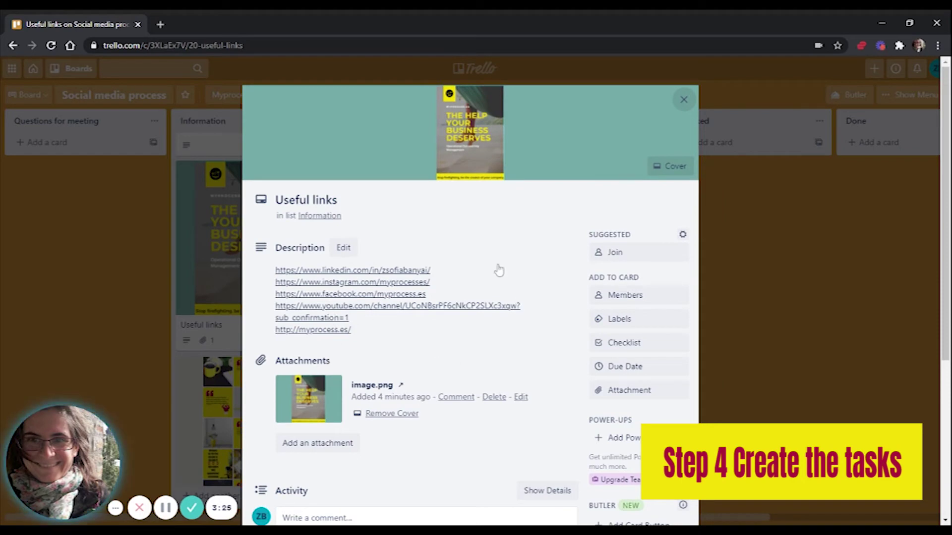
left_click(684, 99)
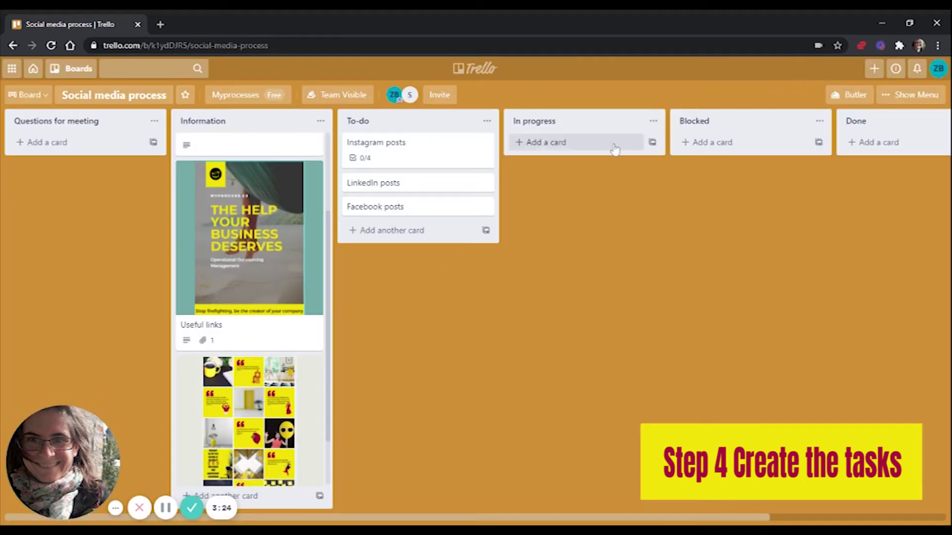
left_click(272, 423)
scroll(403, 281, "down", 3)
scroll(452, 170, "up", 3)
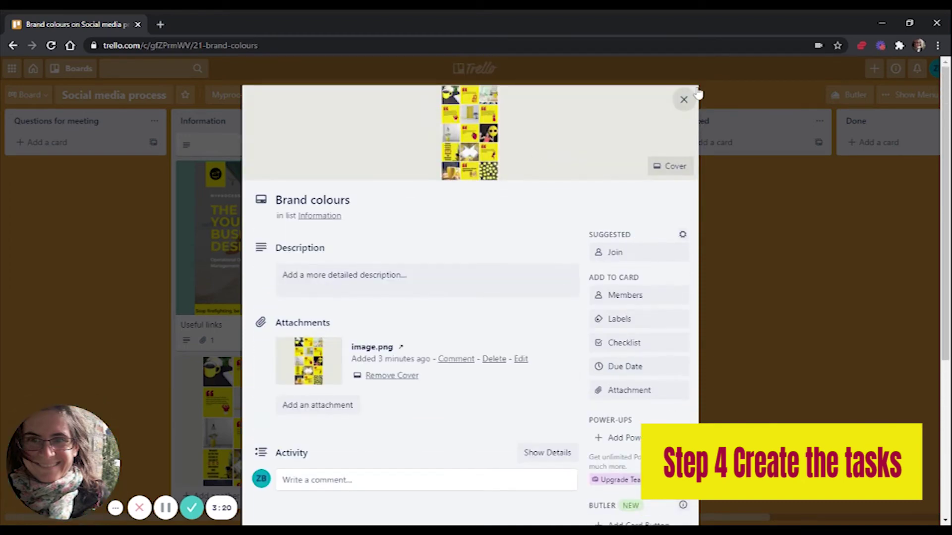
left_click(684, 99)
scroll(259, 382, "down", 2)
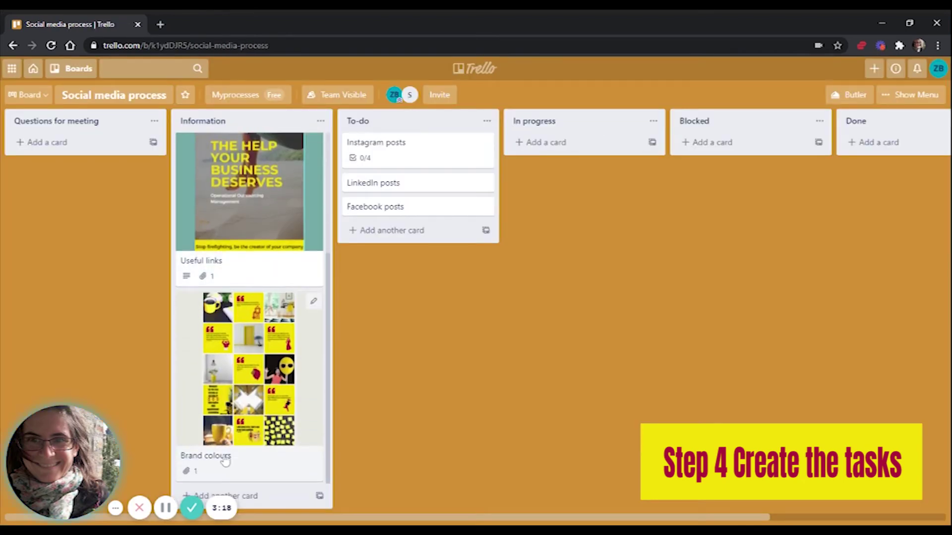
Save Red #AE1638, Yellow #F3DF05 and Grey #D1C6C5 as the Brand colours description
left_click(226, 461)
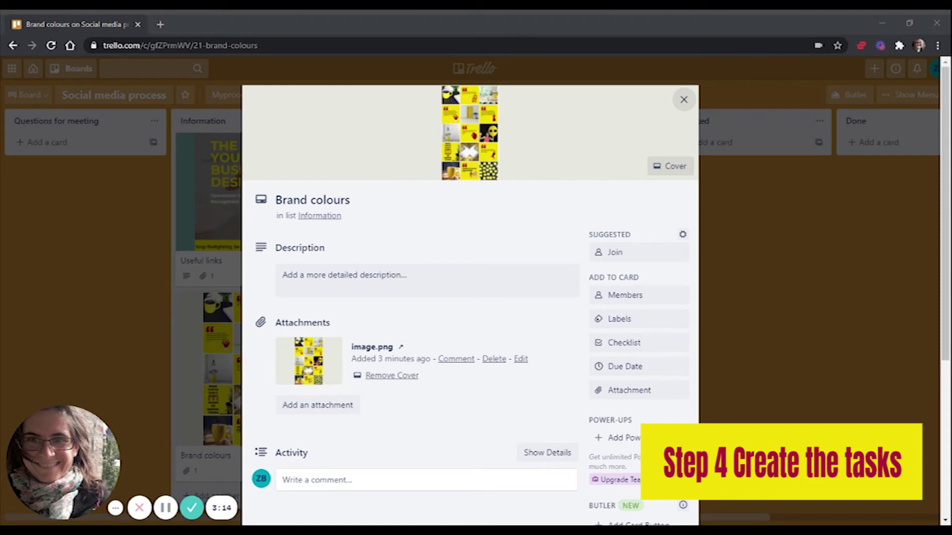
left_click(374, 291)
type("Red: #AE1638 Yellow: #F3DF05 Grey: #D1C6C5")
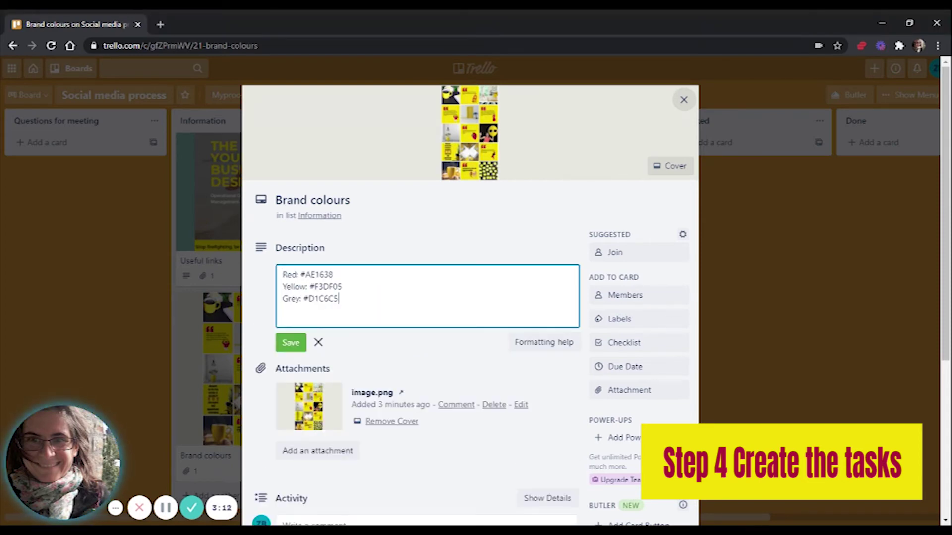
left_click(291, 342)
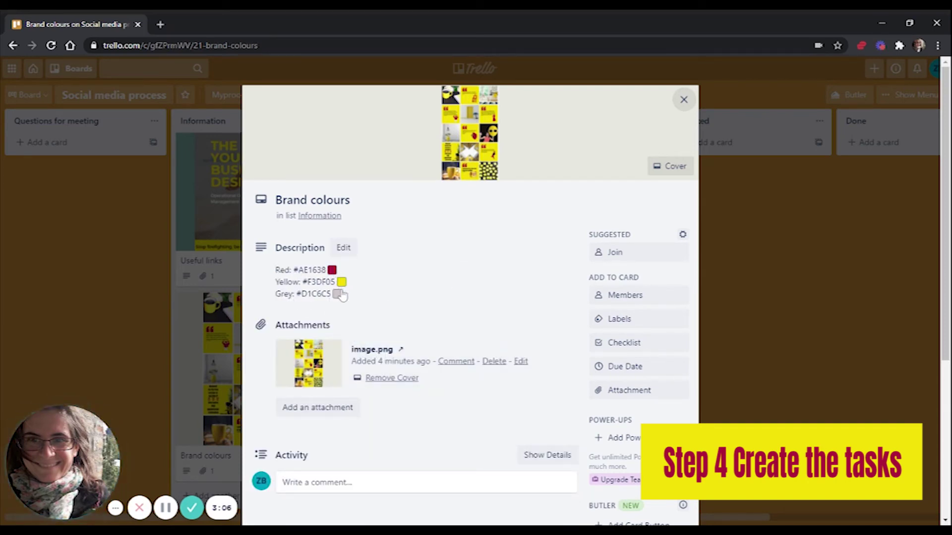
left_click(684, 99)
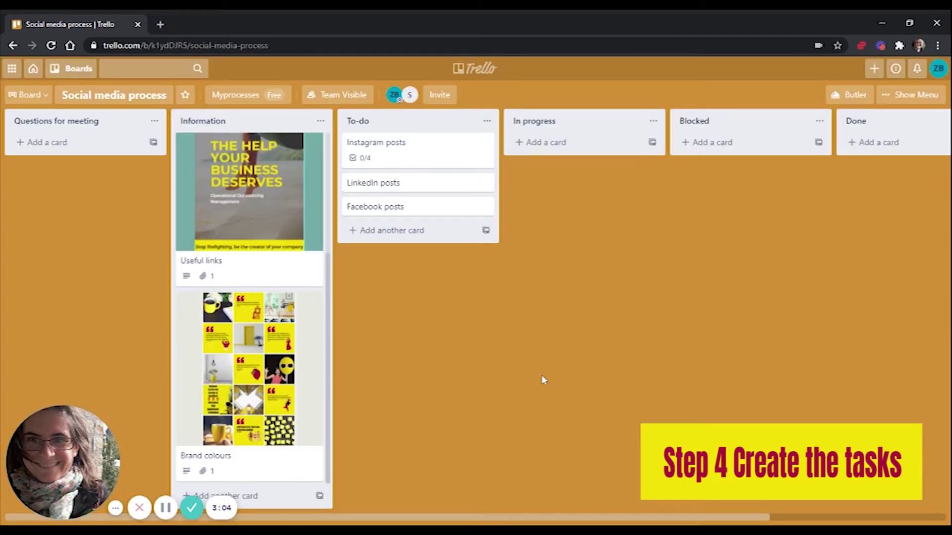
scroll(308, 303, "up", 4)
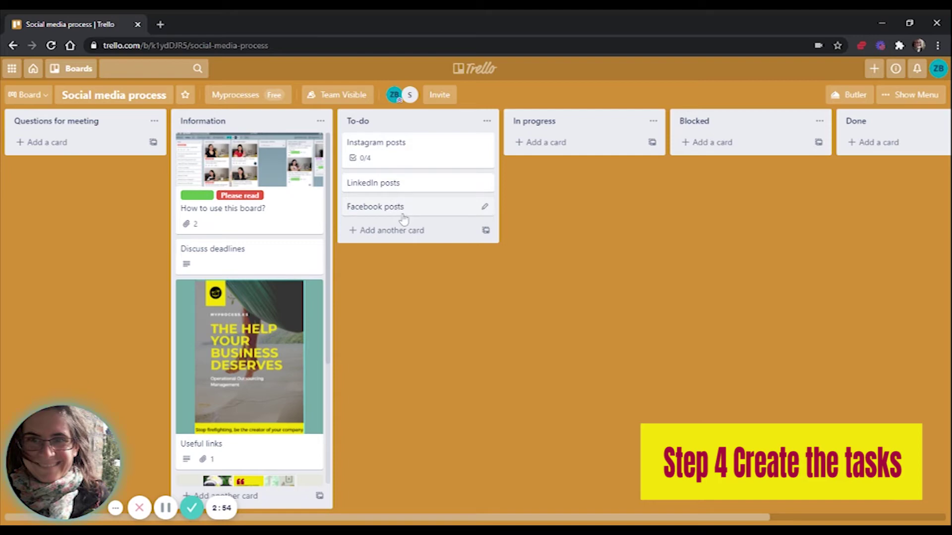
Tick Photo and Caption on Instagram posts' checklist and move the card to In progress
left_click(404, 148)
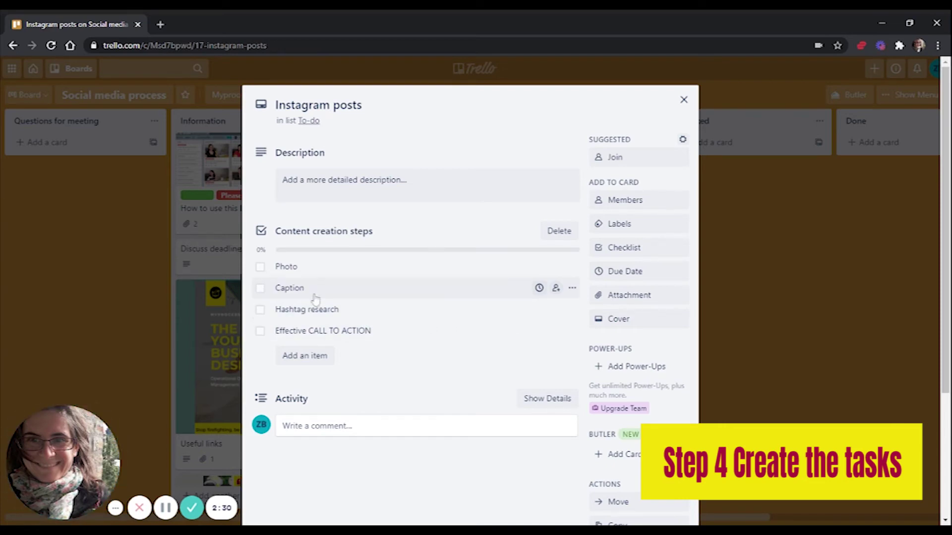
left_click(260, 268)
left_click(259, 289)
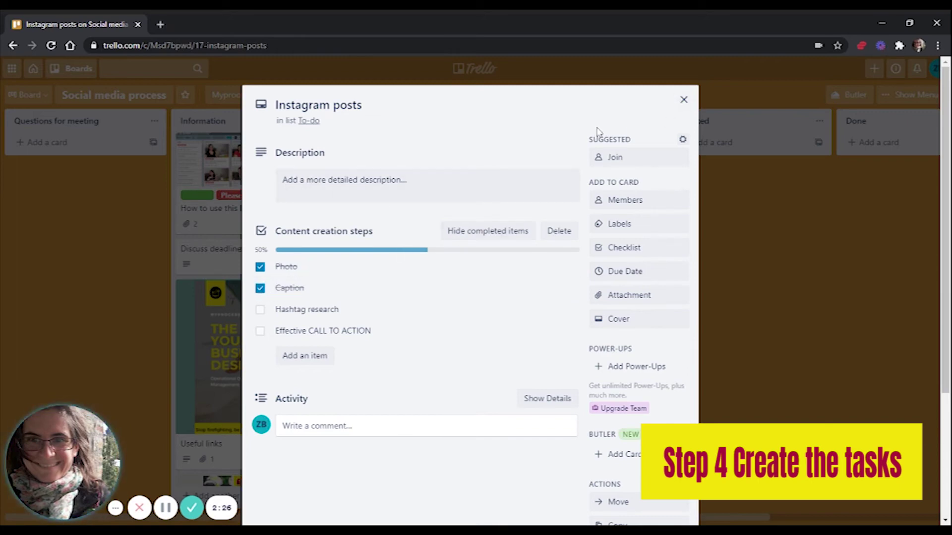
left_click(684, 99)
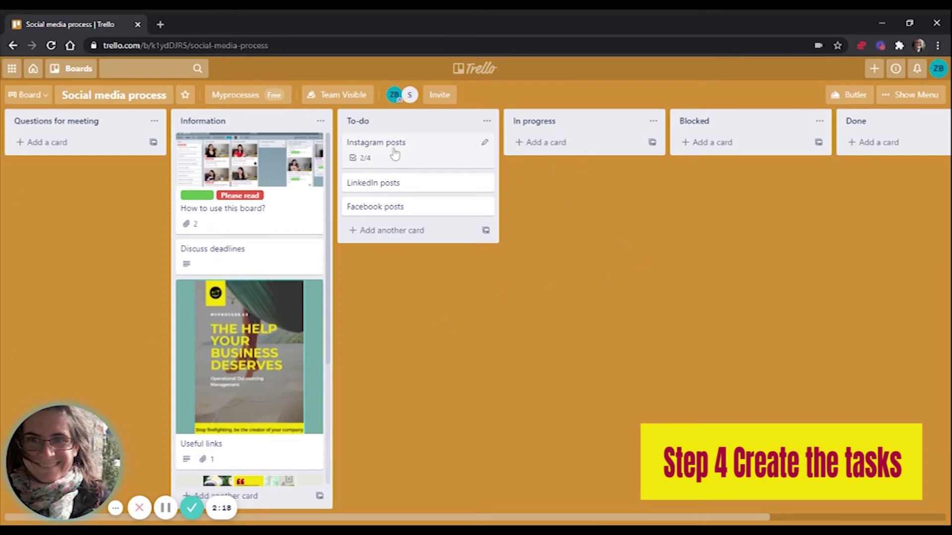
left_click_drag(393, 150, 528, 145)
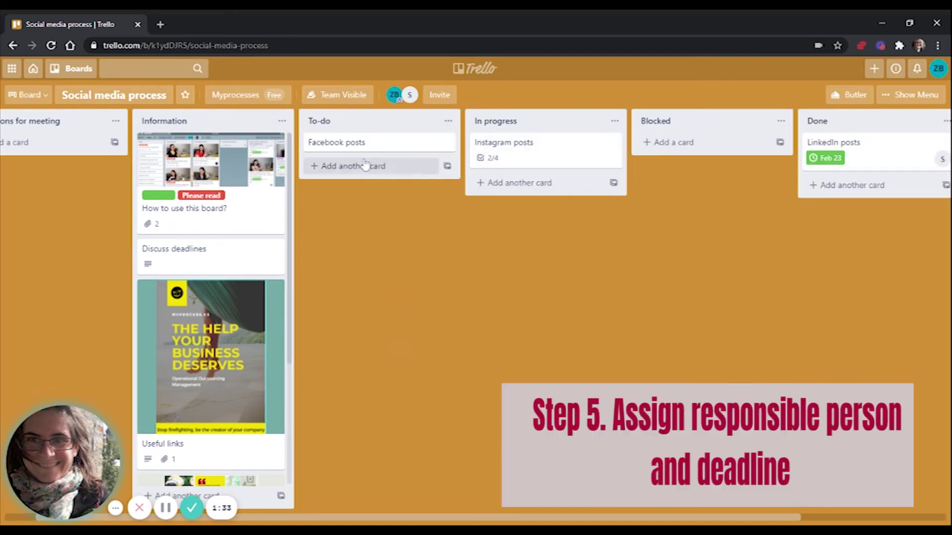
Move Facebook posts to Blocked and post a comment on it mentioning a teammate
left_click_drag(340, 149, 663, 149)
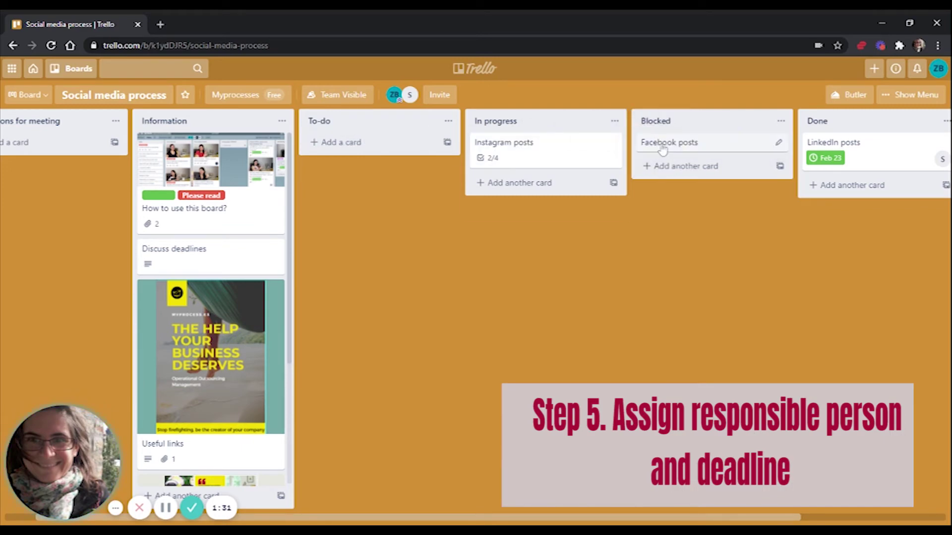
left_click(663, 144)
left_click(377, 259)
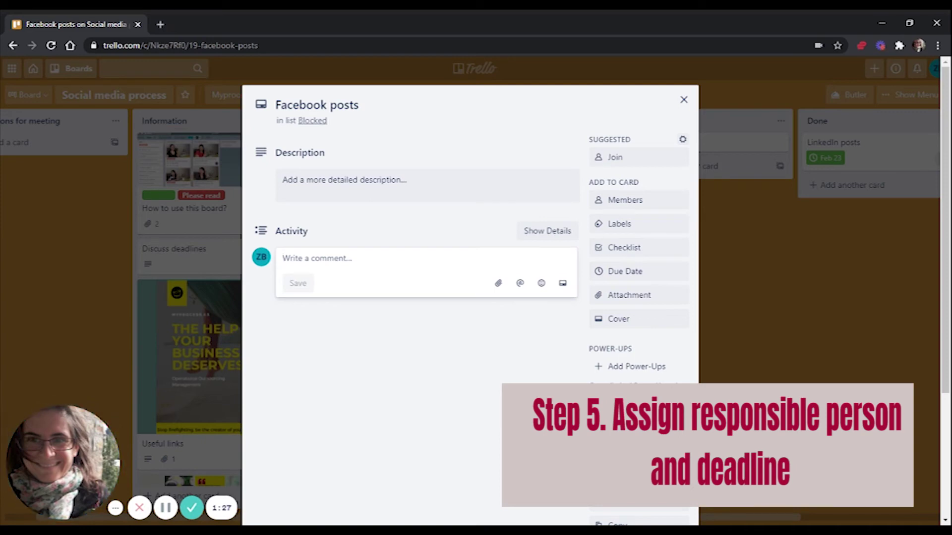
left_click(520, 284)
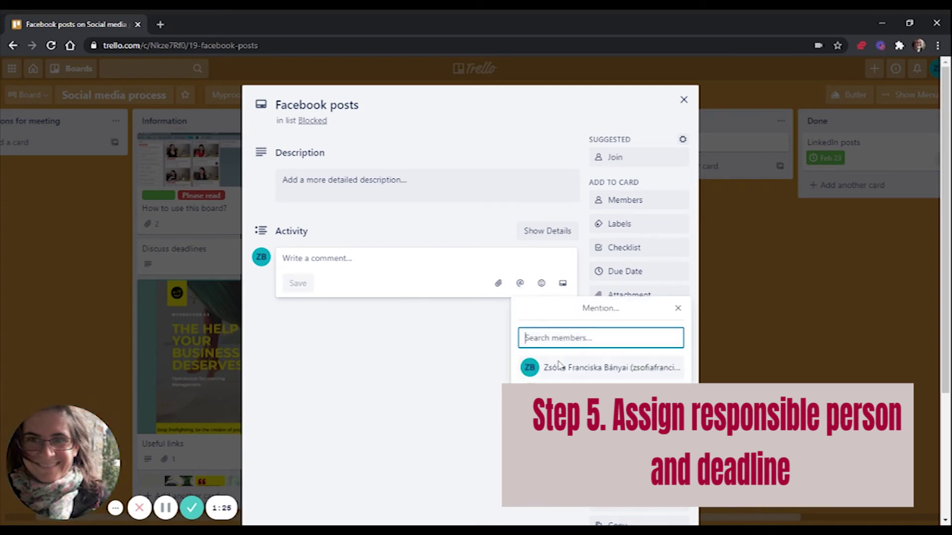
left_click(595, 394)
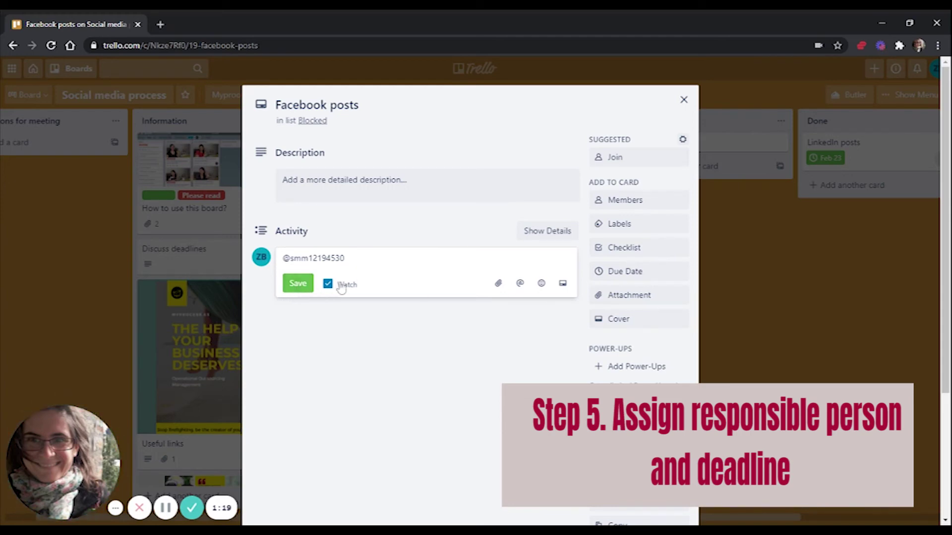
left_click(298, 284)
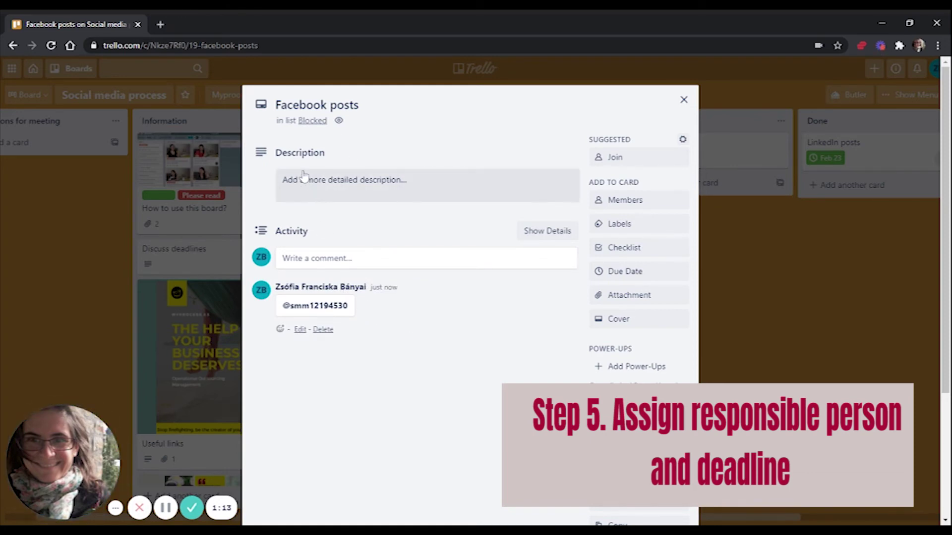
key("l")
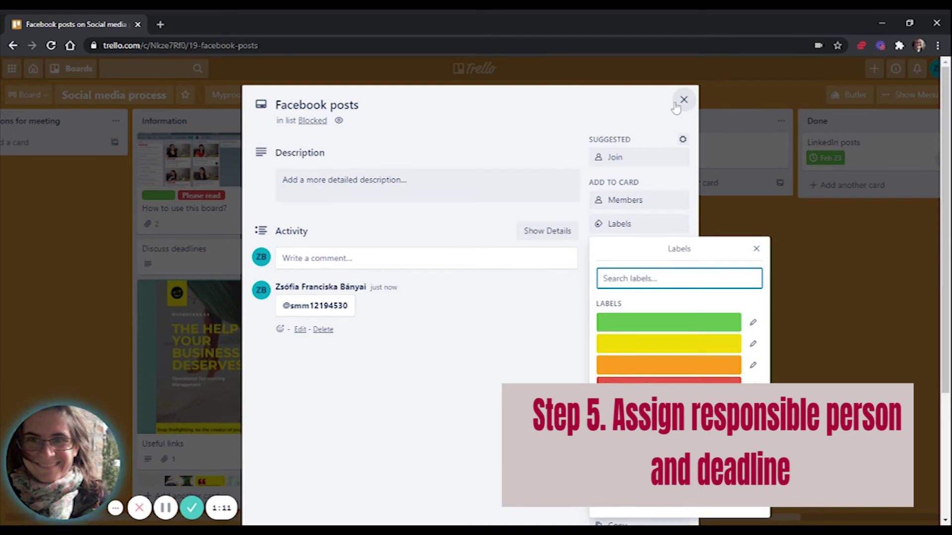
left_click(683, 100)
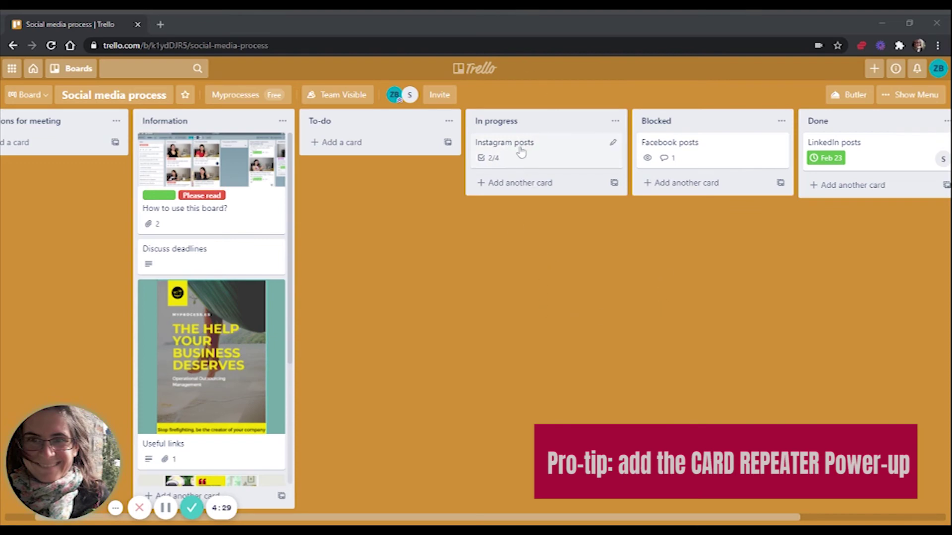
Enable the Card Repeater Power-Up from the Instagram posts card
left_click(548, 161)
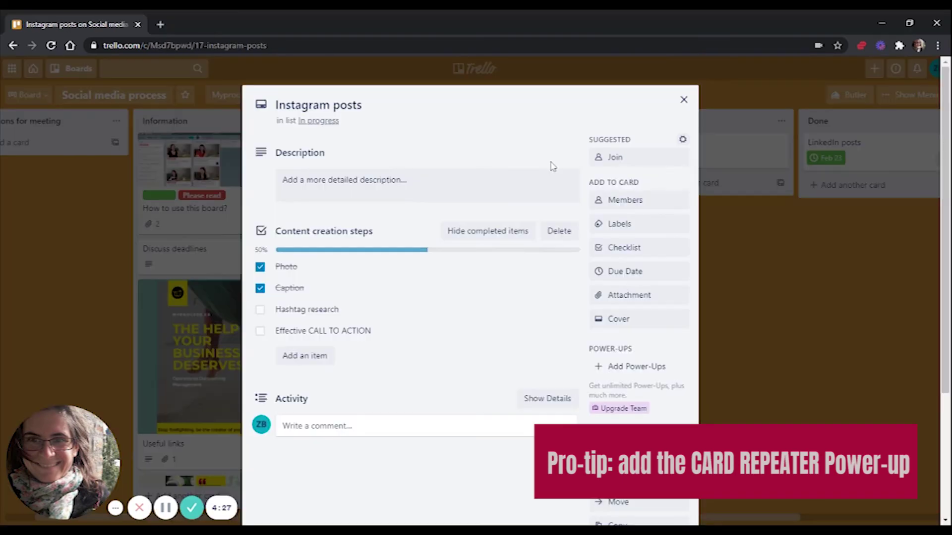
left_click(634, 368)
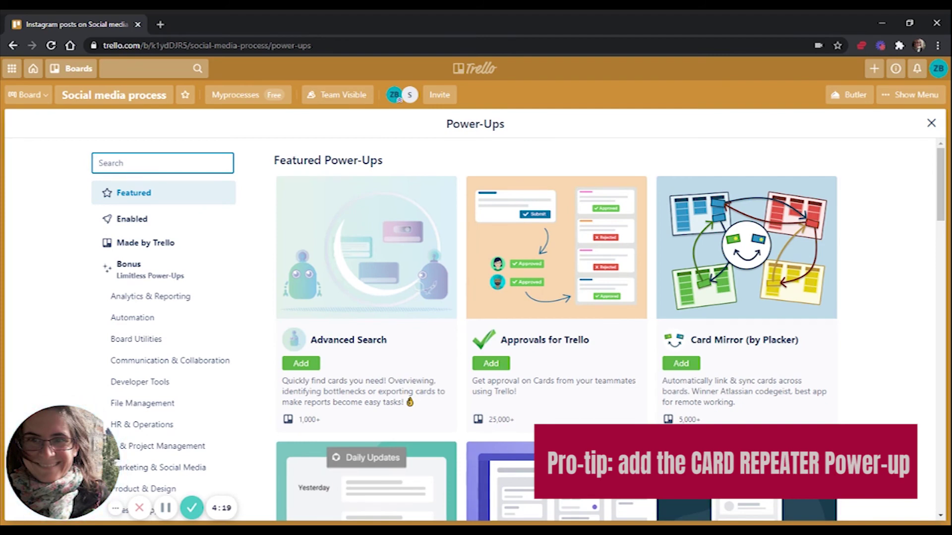
type("car")
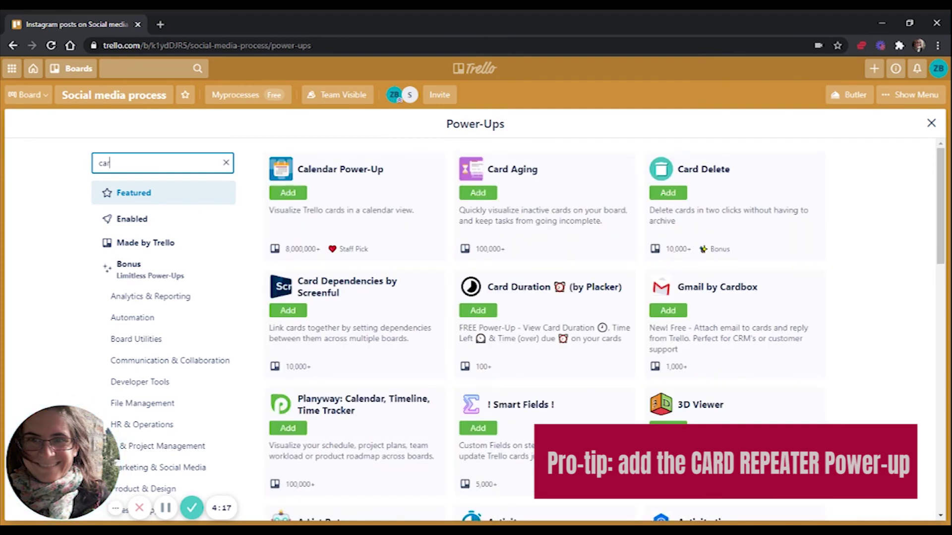
type("d repe")
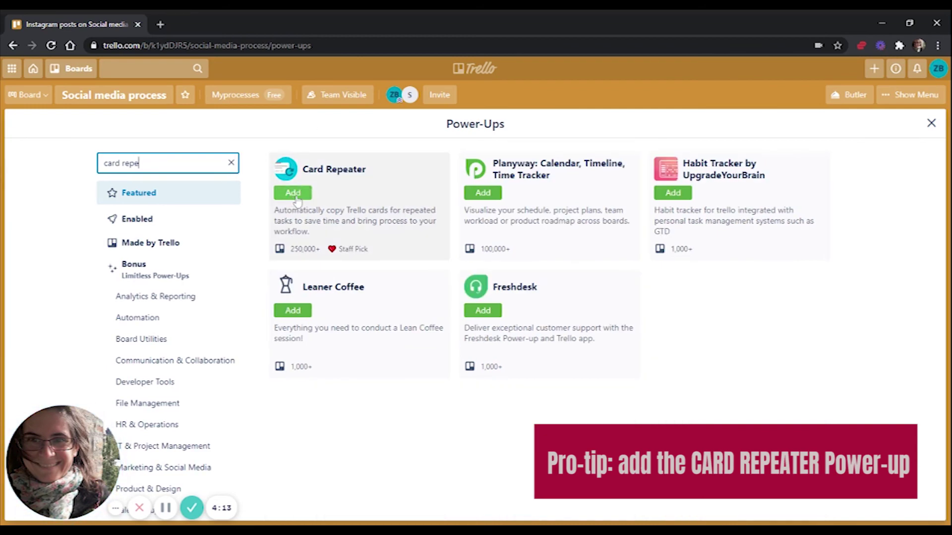
left_click(294, 193)
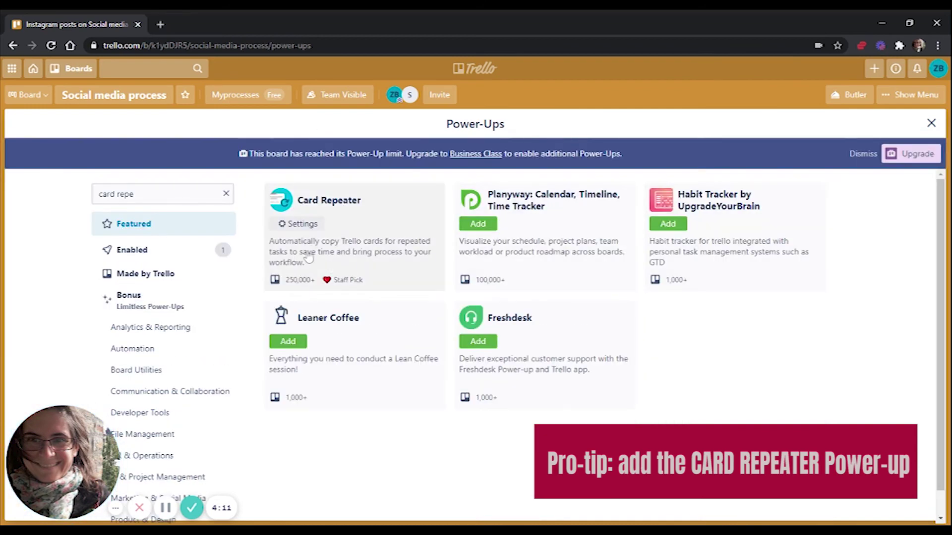
left_click(931, 124)
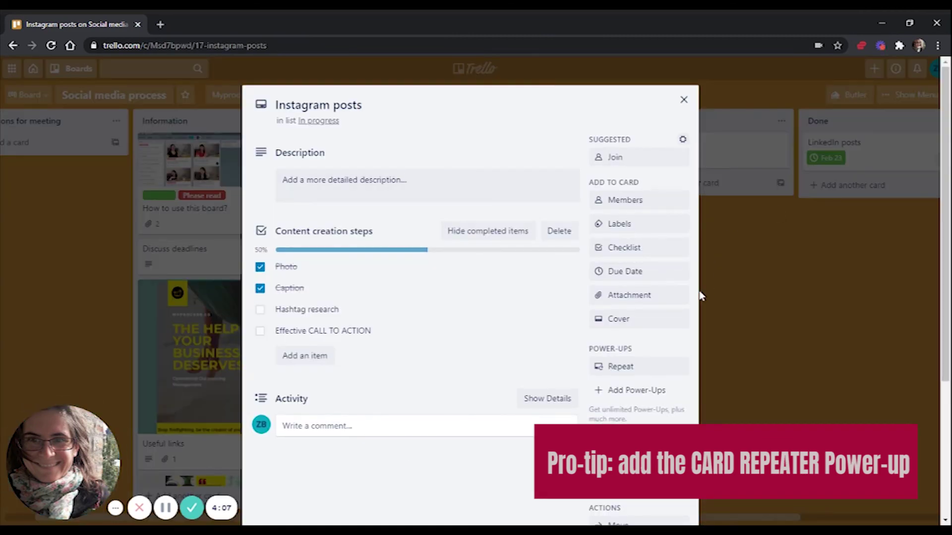
Make the Instagram posts card repeat every 4 weeks on Monday, with copies sent to To-Do
left_click(626, 372)
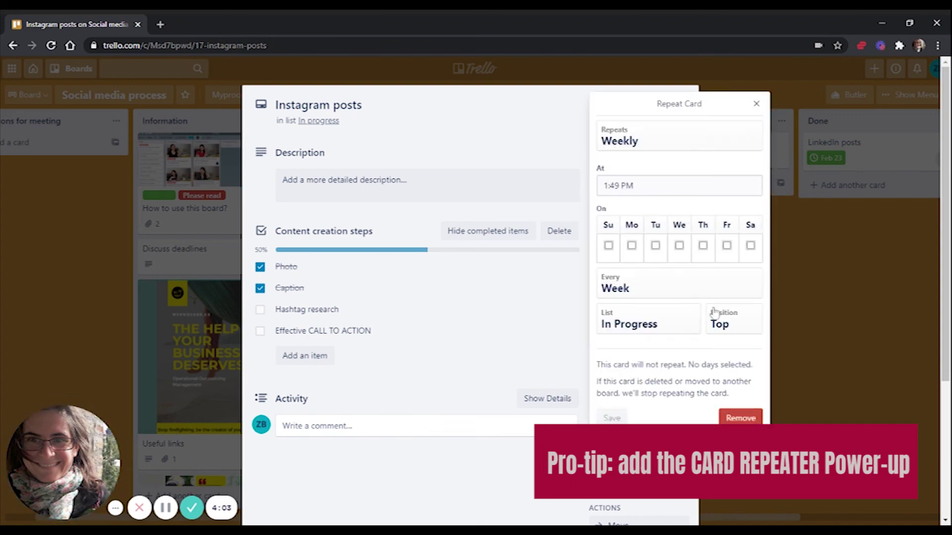
left_click(661, 280)
left_click(665, 87)
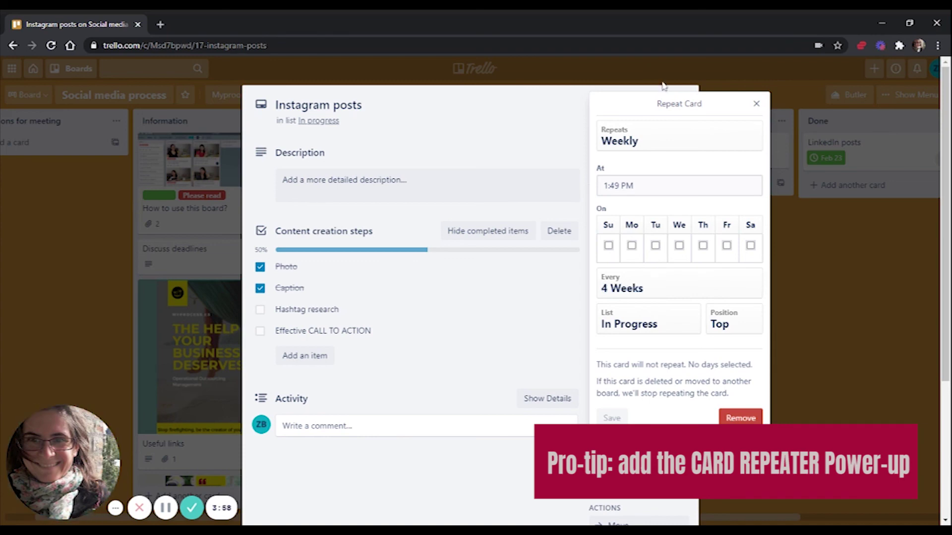
left_click(632, 246)
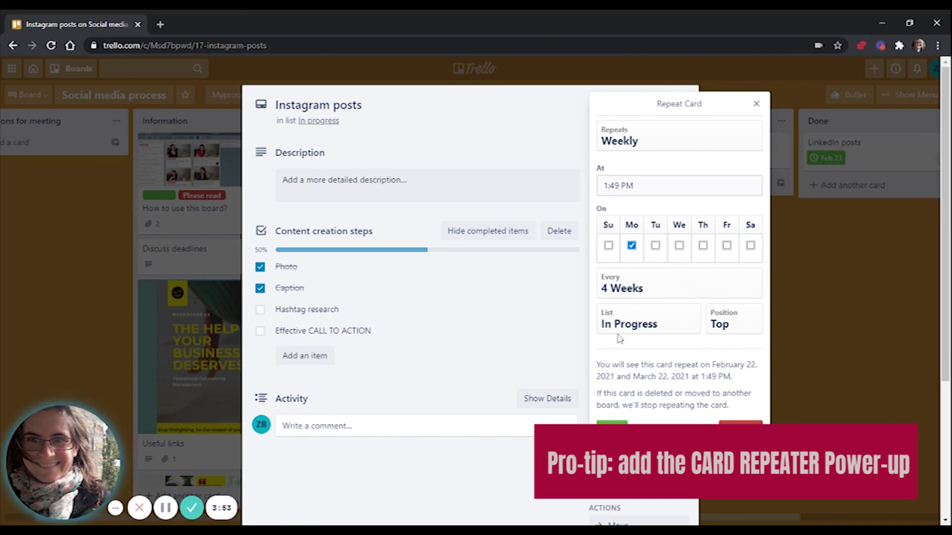
left_click(682, 346)
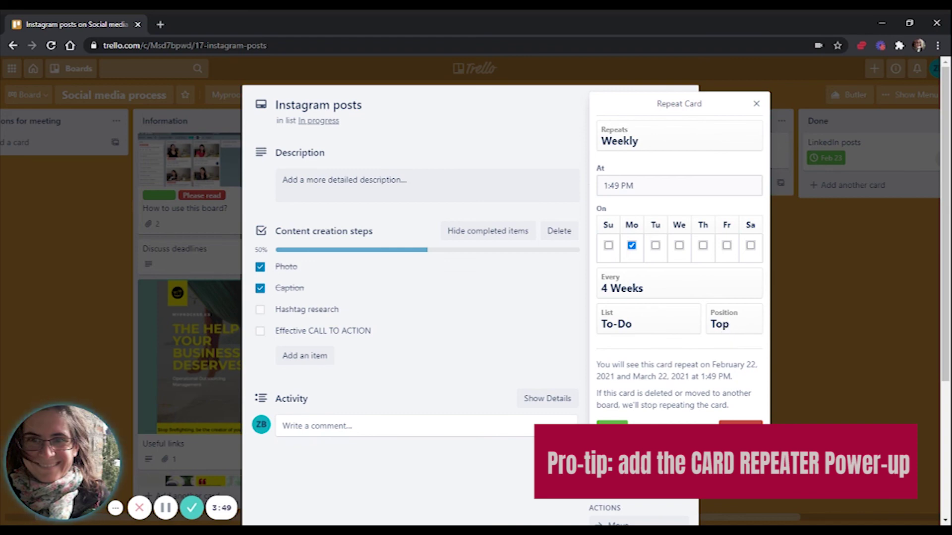
left_click(612, 432)
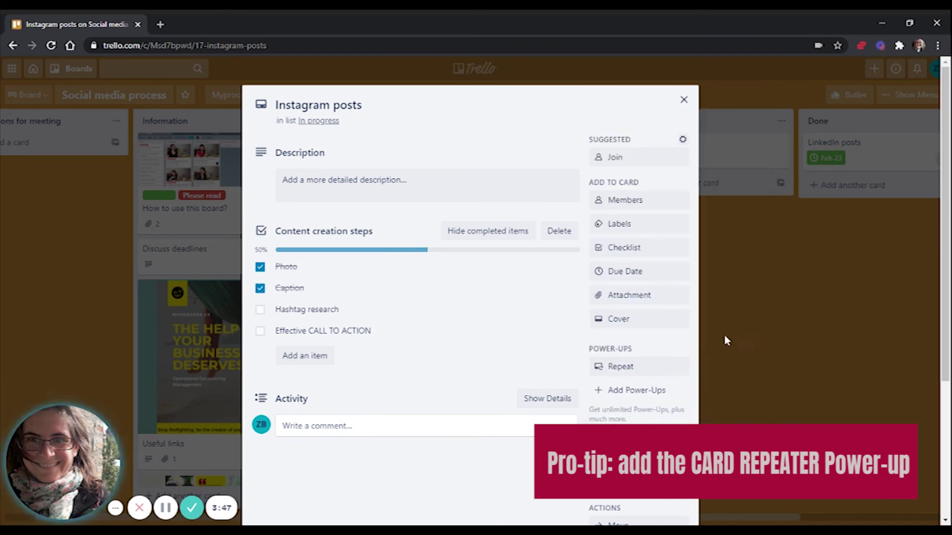
scroll(625, 370, "down", 3)
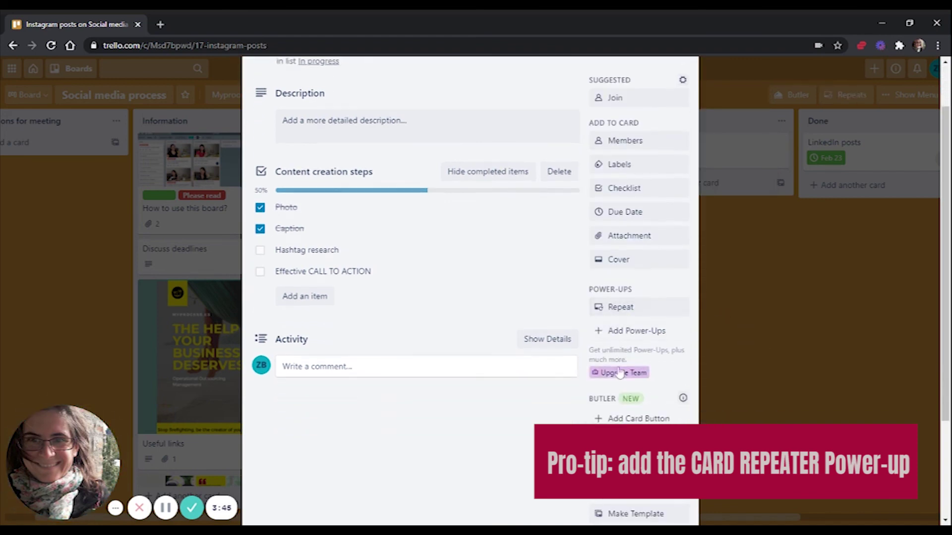
scroll(561, 389, "up", 3)
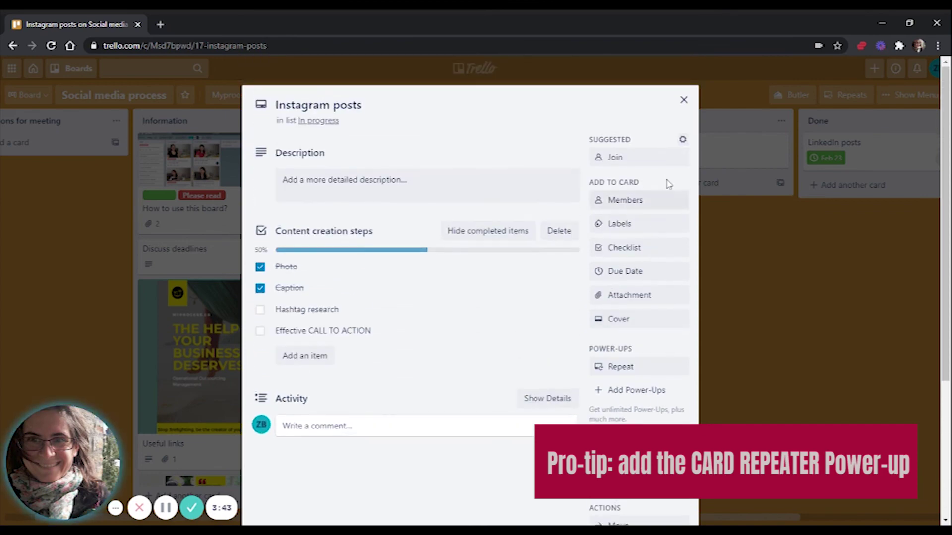
Close the Instagram posts card to return to the Social media process board
left_click(684, 100)
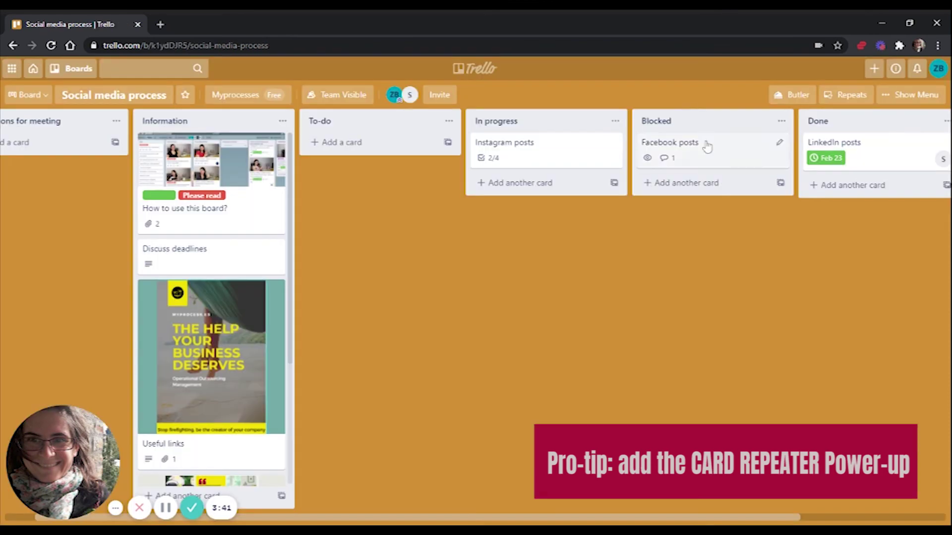